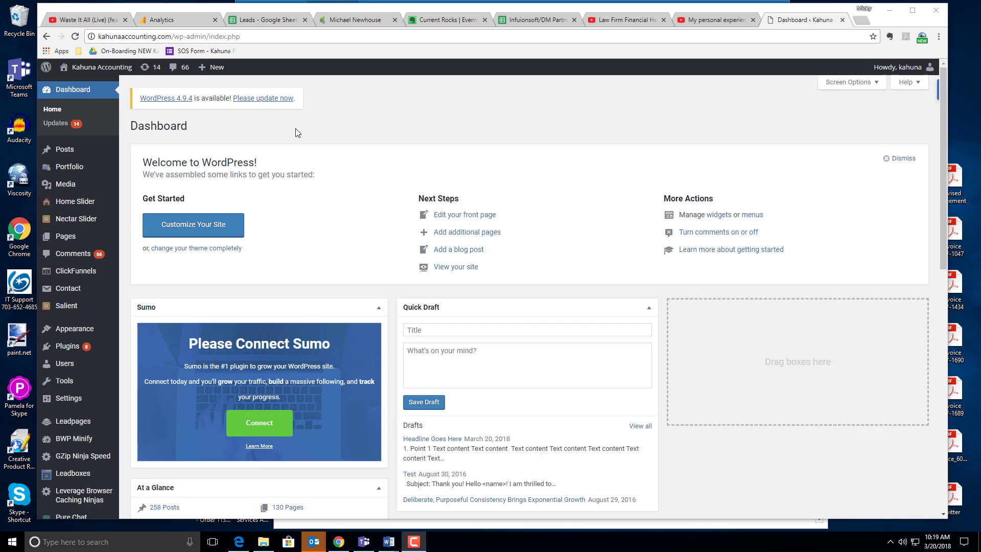
Create a new blog post in the visual editor and title it "Our Headline Goes Here".
mouse_move(219, 71)
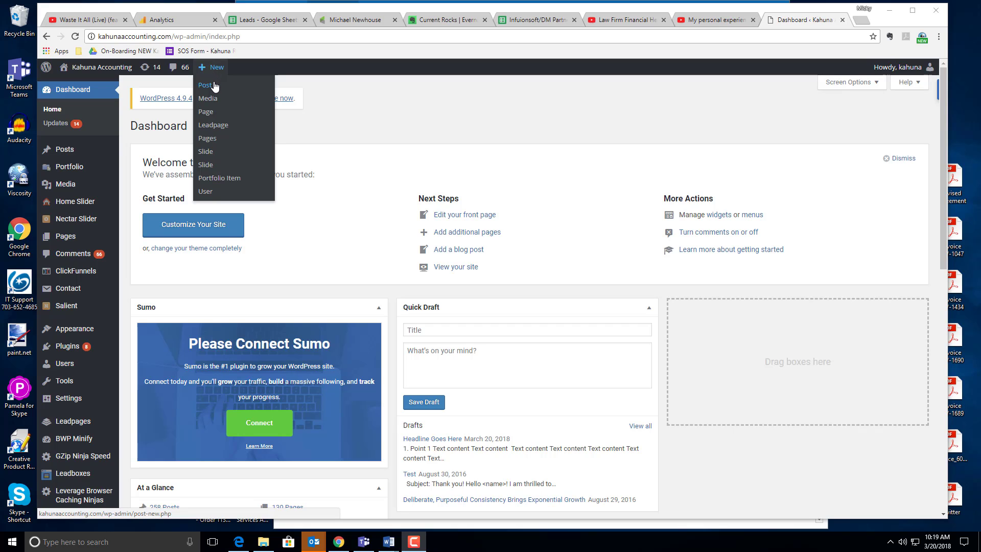
left_click(215, 86)
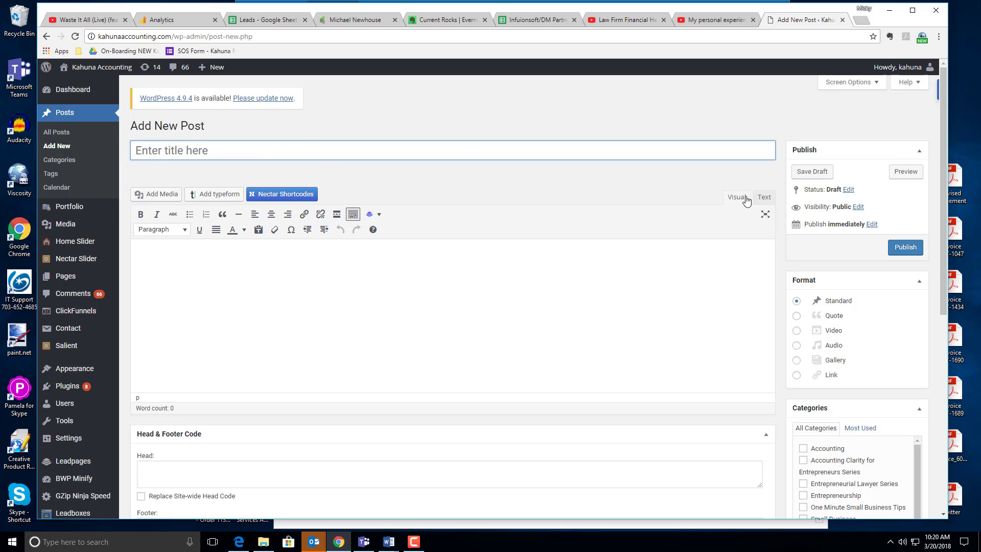
left_click(765, 198)
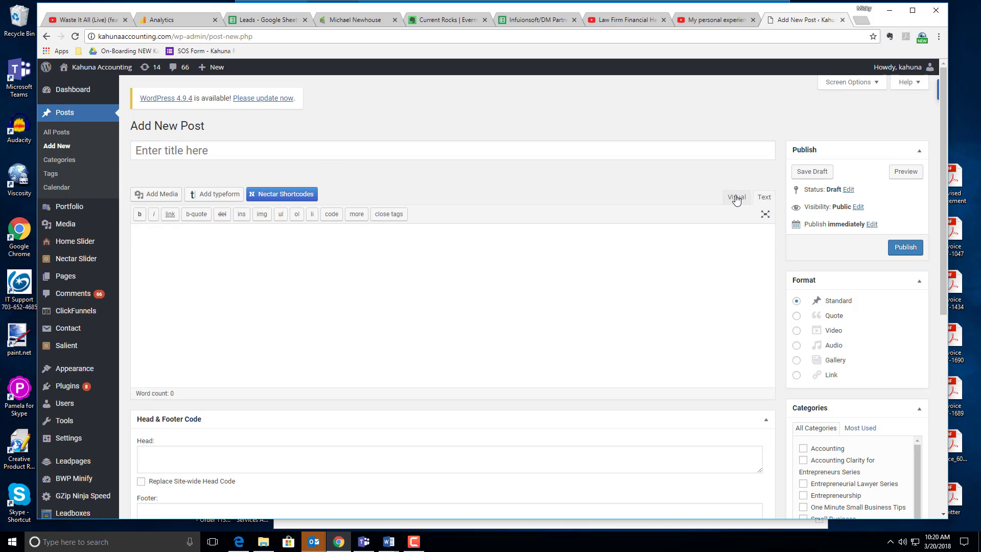
left_click(735, 200)
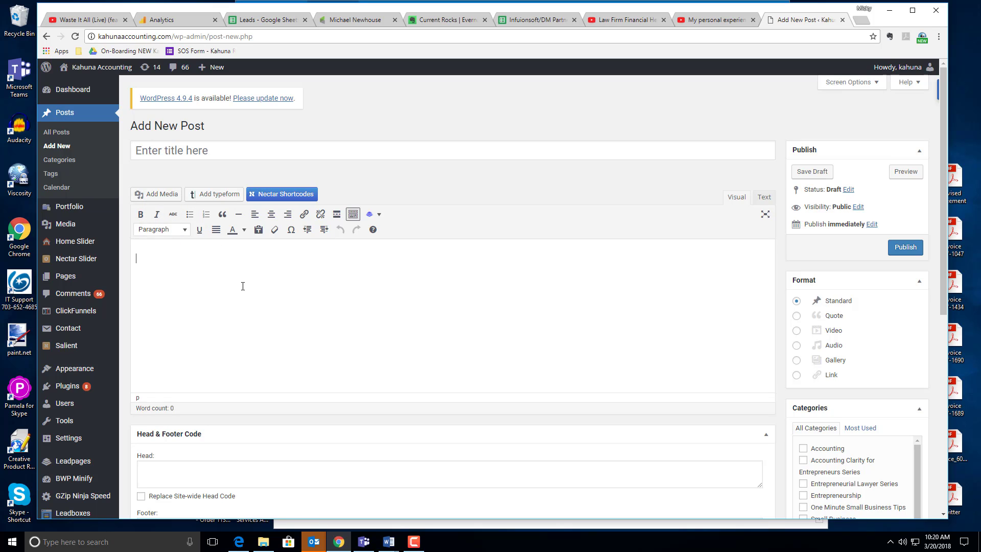
left_click(221, 286)
left_click(181, 148)
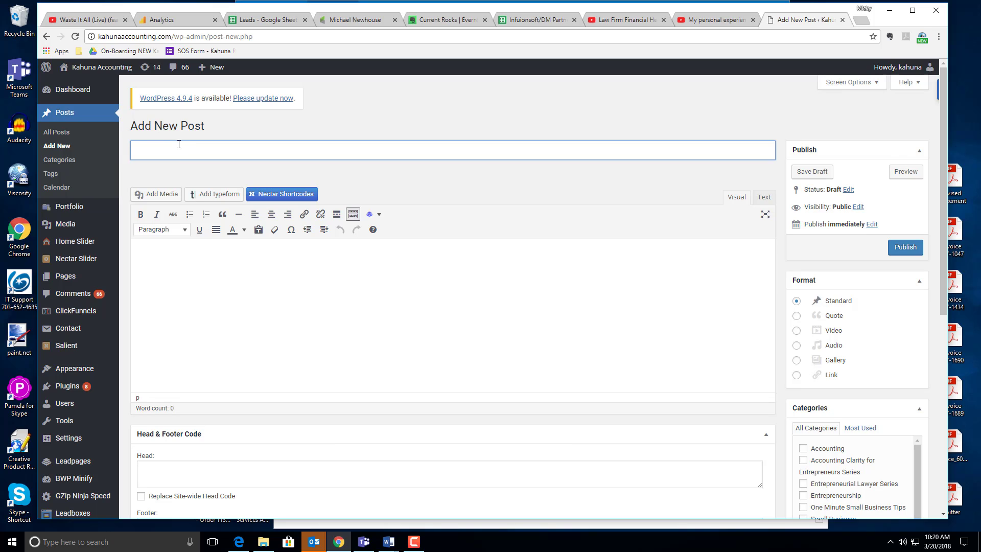
type("Our")
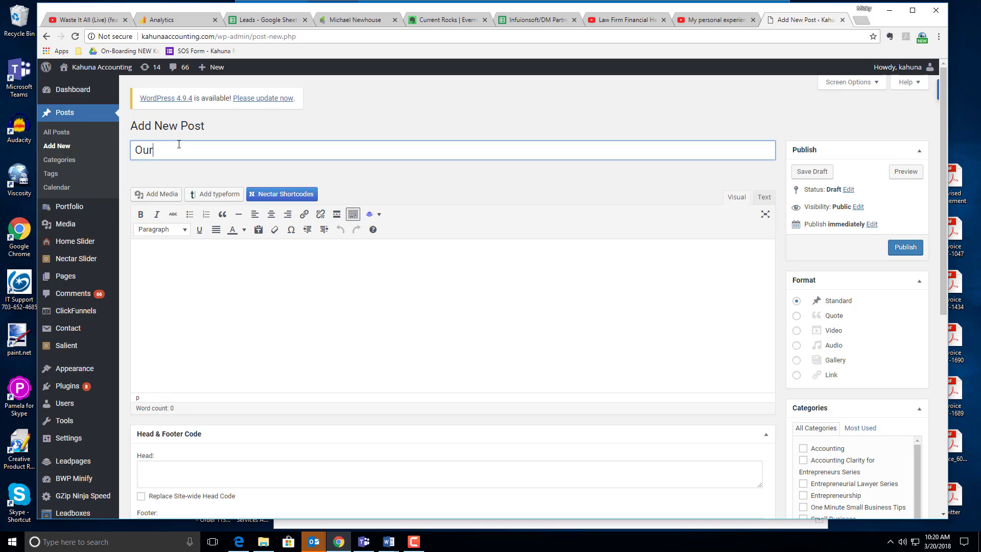
type(" Headline Goes Here")
Start the post body with a Heading 1 line reading "1. Point #1 Goes Here".
left_click(239, 298)
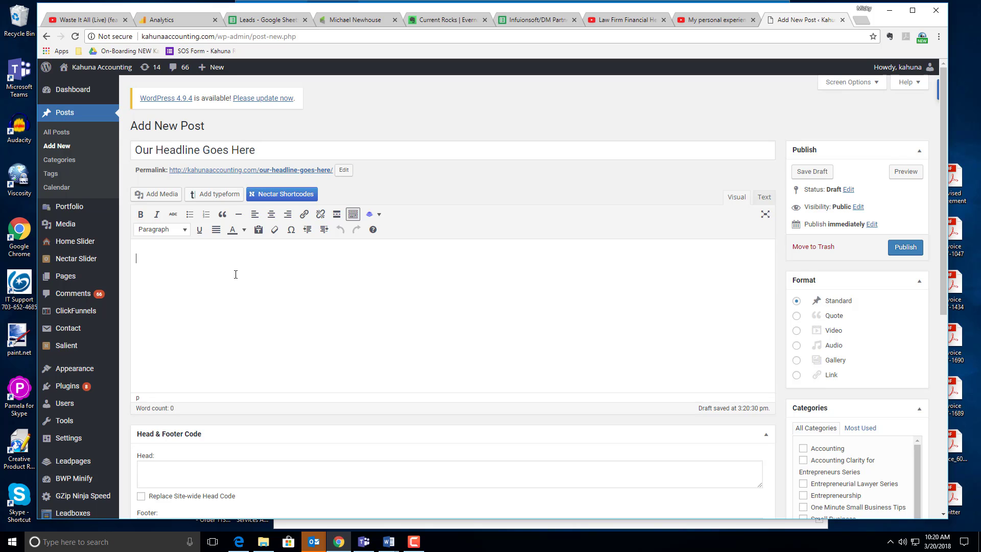
left_click(164, 230)
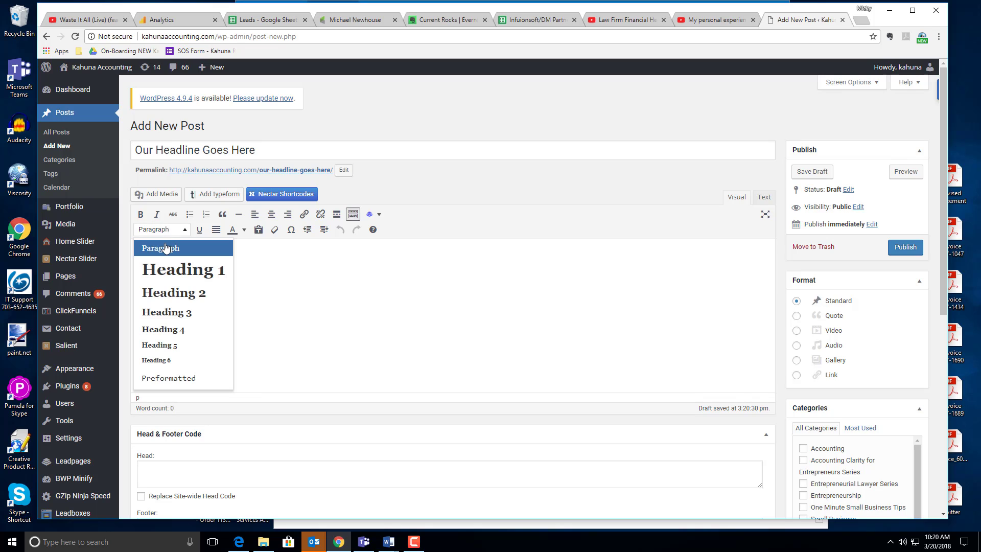
left_click(174, 269)
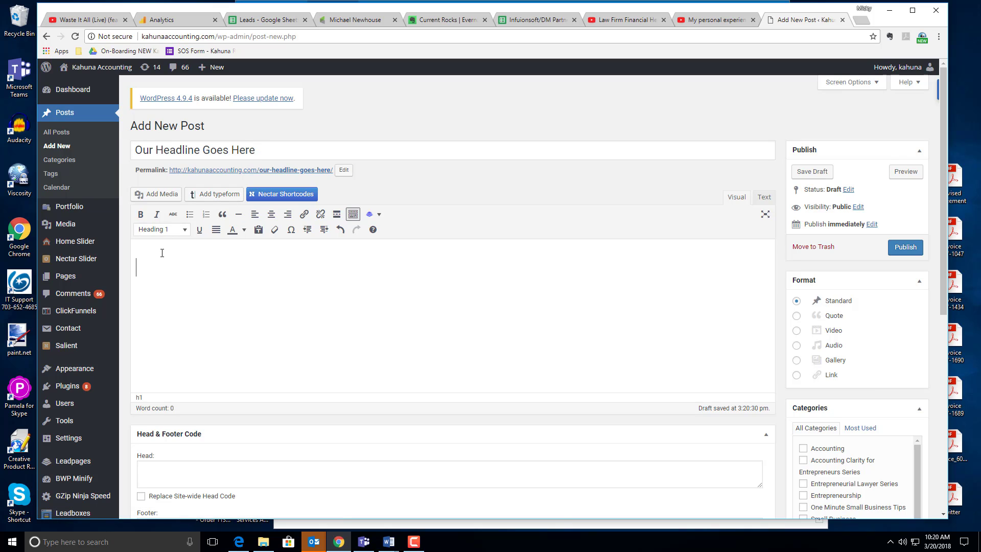
type("1. Point #1 Goes Here")
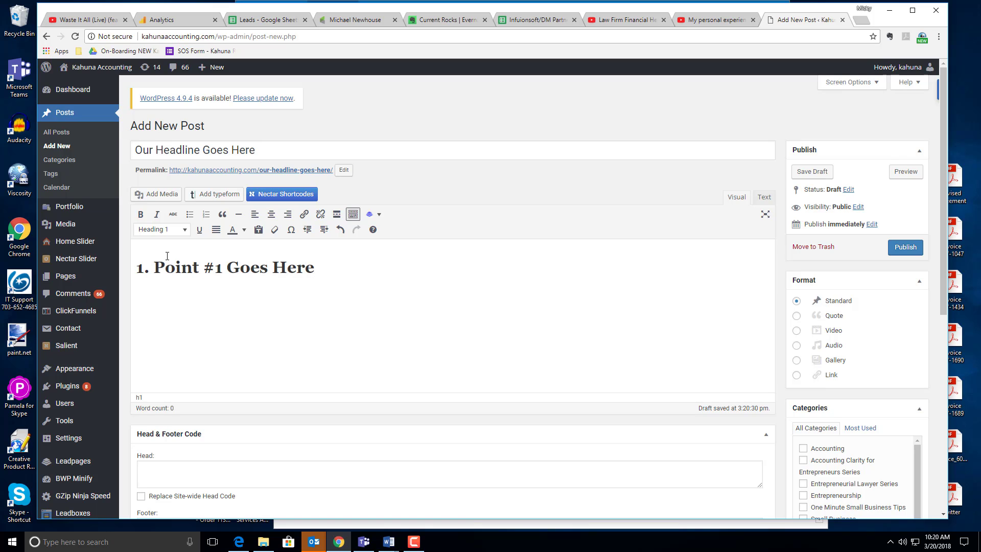
Add the paragraph text "Regular Content goes here" under the first heading.
key("Return")
type("Regular Content goes ehr")
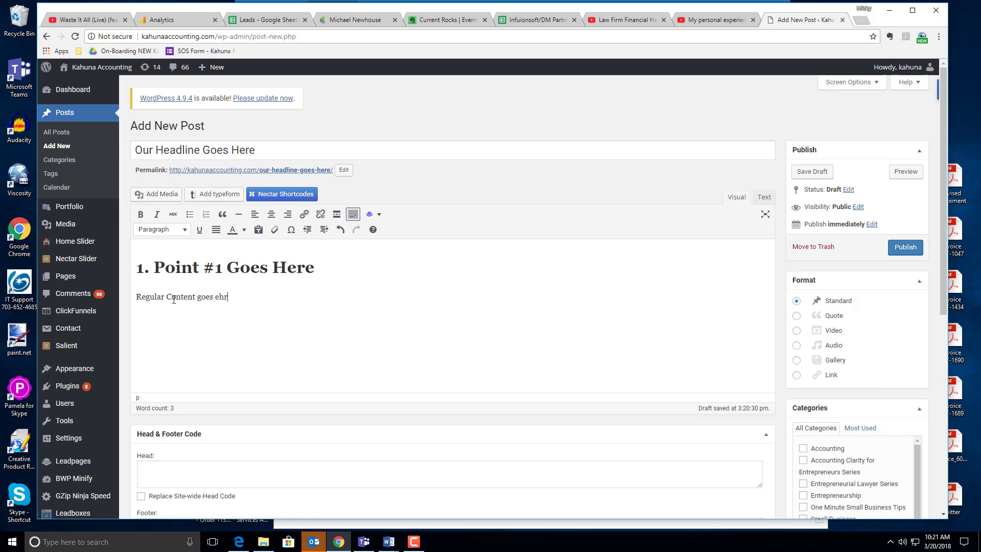
key("BackSpace")
key("BackSpace")
key("BackSpace")
type("here")
Copy the "Regular Content goes here" sentence and paste it repeatedly to fill out the first paragraph.
triple_click(176, 297)
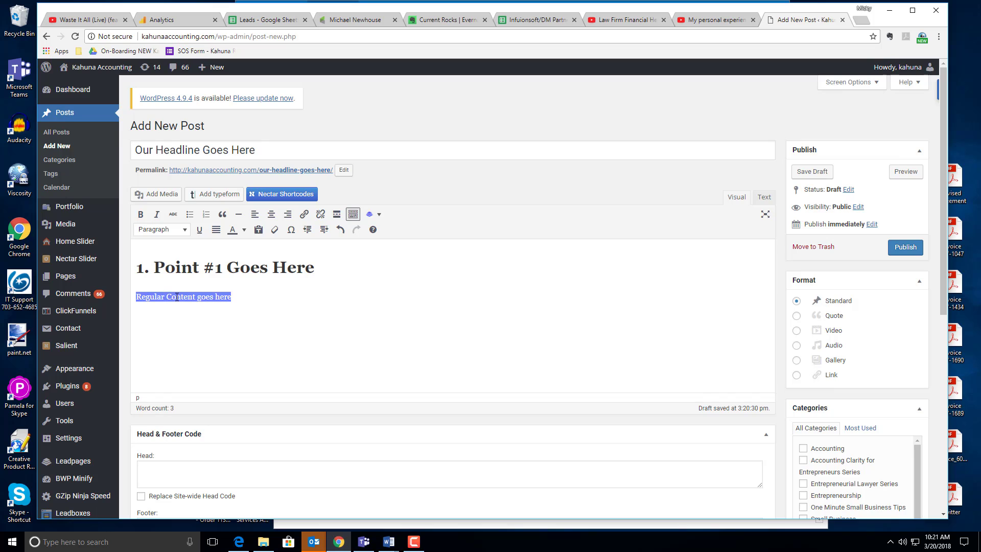
key("End")
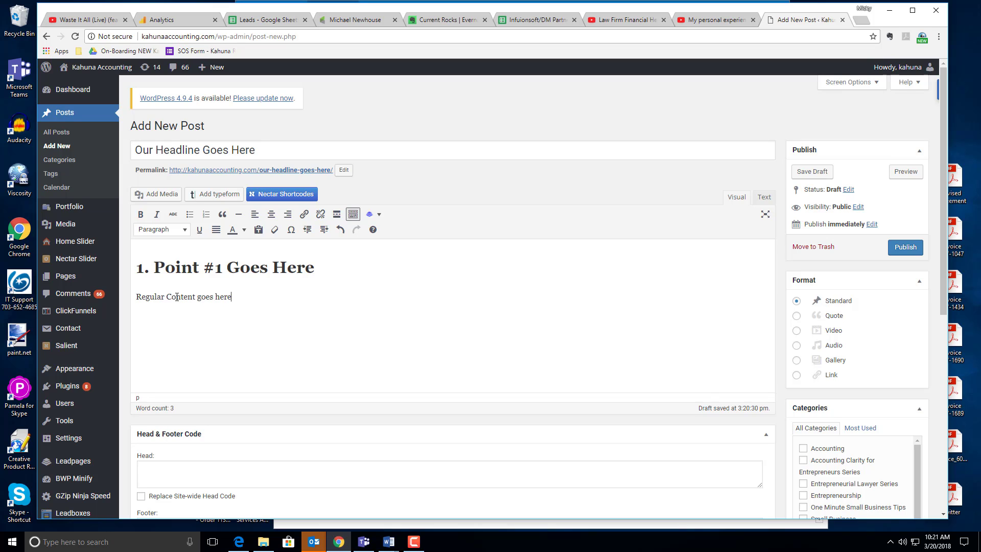
key("ctrl+v")
key("ctrl+v")
key("ctrl+v")
key("ctrl+v")
key("ctrl+v")
key("ctrl+v")
key("ctrl+v")
key("ctrl+v")
key("ctrl+v")
key("ctrl+v")
key("ctrl+v")
key("ctrl+v")
key("ctrl+v")
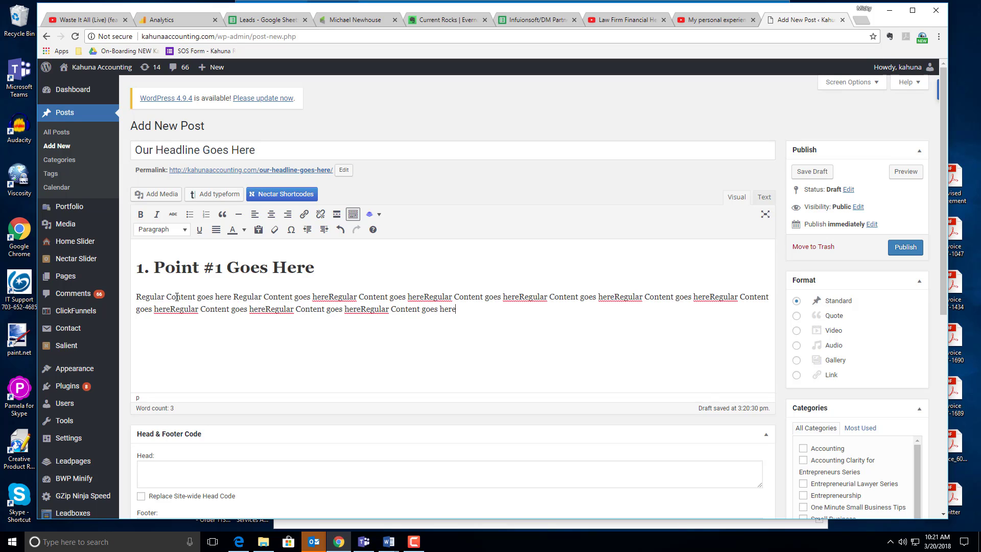
key("ctrl+v")
key("ctrl+v")
key("ctrl+v")
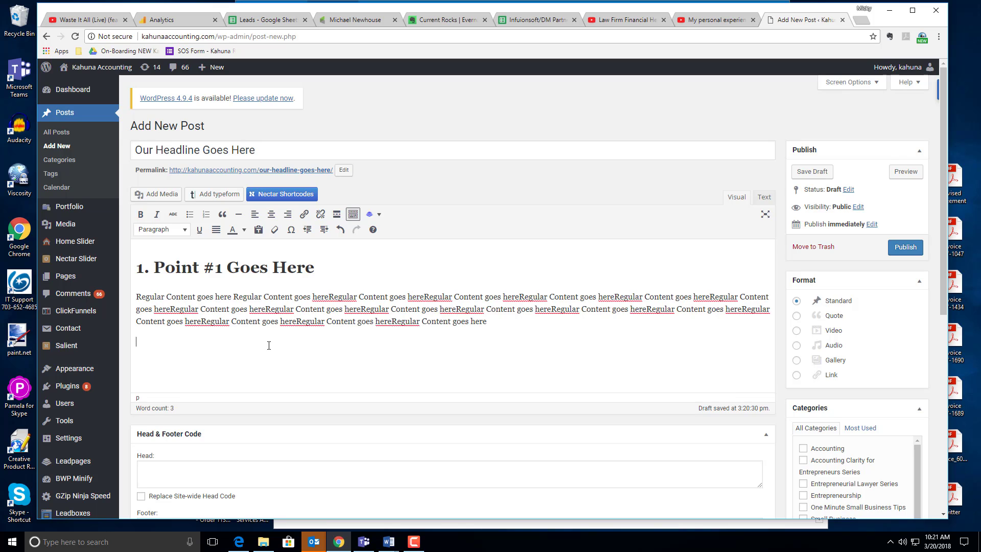
Add the line "2. Point #2 Goes Here" below the filler paragraph and format it as Heading 1.
key("Return")
type("2. Point #2 Goes Here")
left_click_drag(225, 343, 135, 342)
left_click(171, 232)
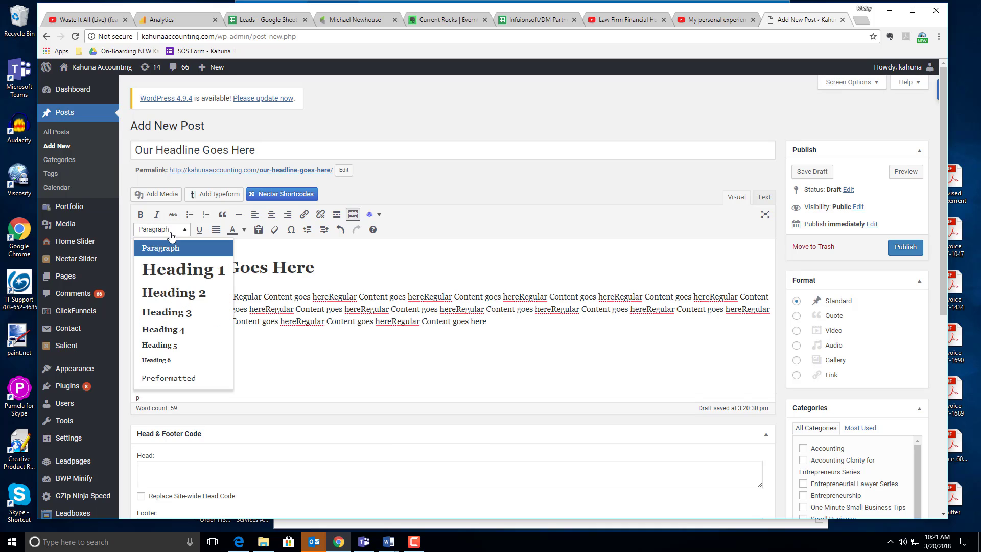
left_click(174, 269)
left_click(340, 380)
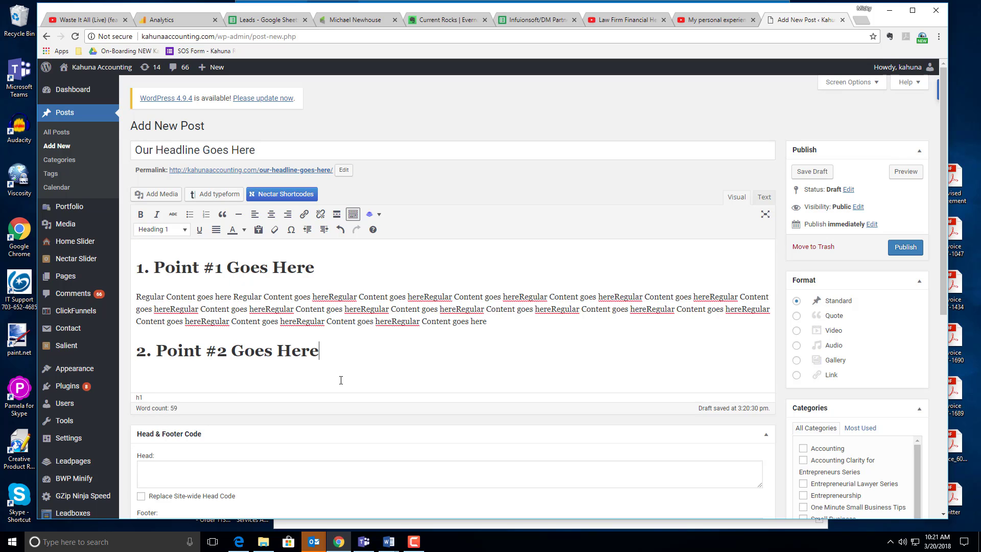
Copy the full filler paragraph from the first point and paste it under the second heading.
key("Return")
triple_click(353, 308)
key("ctrl+c")
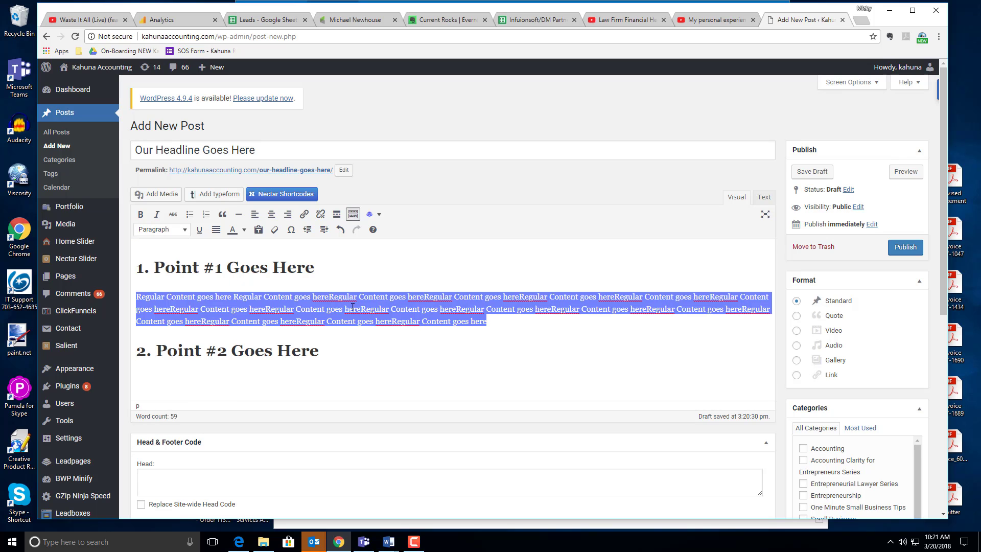
left_click(214, 381)
key("ctrl+v")
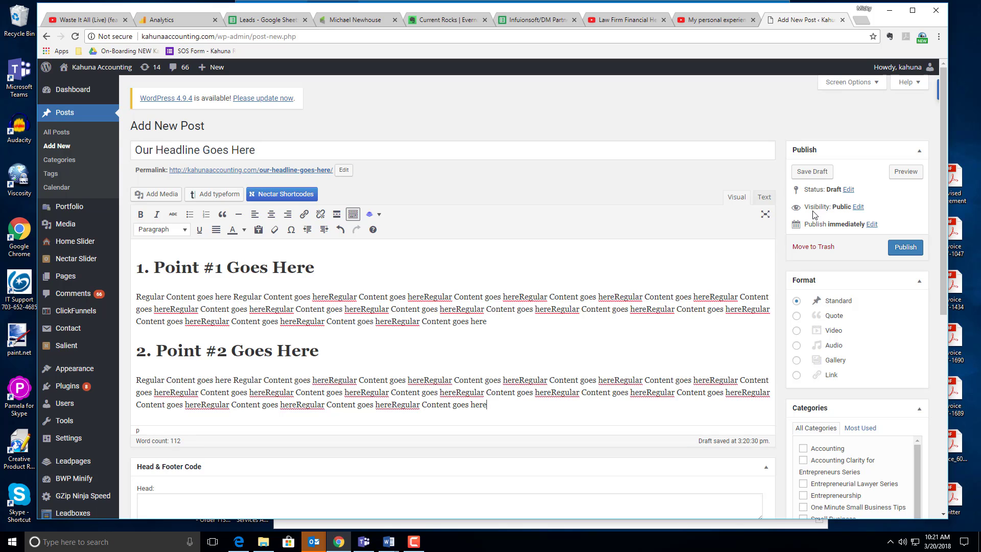
Preview the post and examine how the headline, point headings and body paragraphs are laid out.
left_click(903, 175)
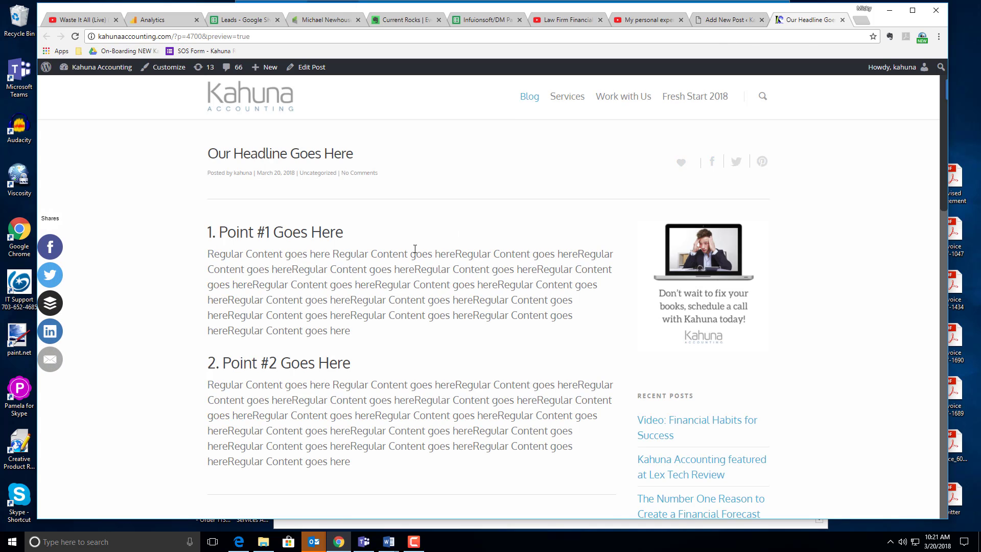
scroll(414, 250, "down", 2)
scroll(414, 250, "up", 2)
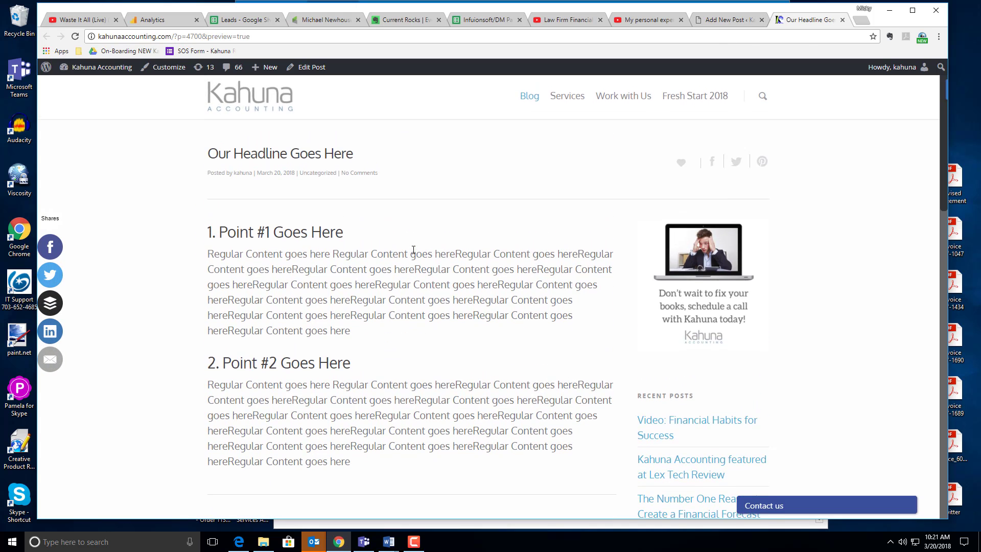
left_click_drag(212, 153, 411, 157)
left_click(379, 201)
triple_click(228, 231)
left_click(305, 364)
left_click_drag(344, 331, 272, 300)
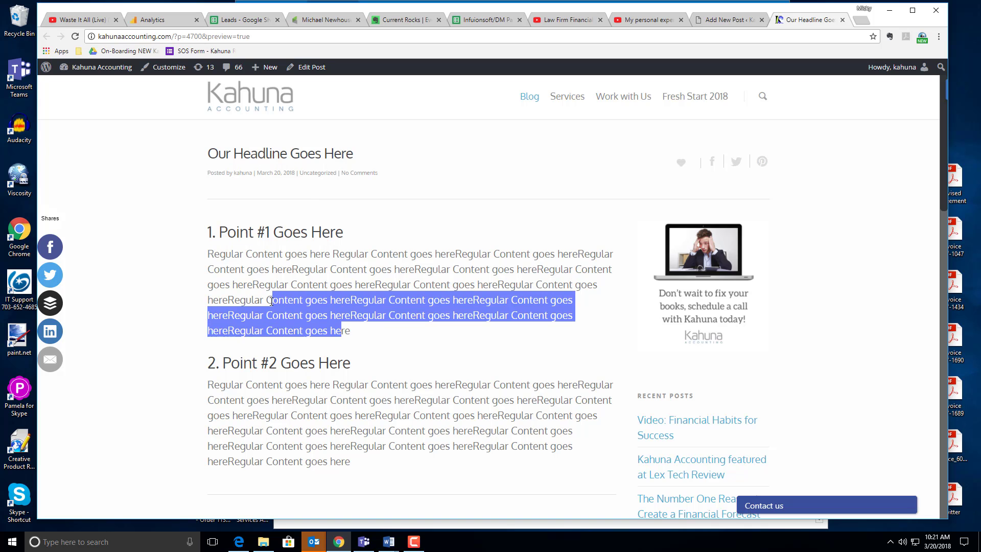
left_click(284, 300)
scroll(301, 295, "down", 2)
scroll(301, 294, "up", 2)
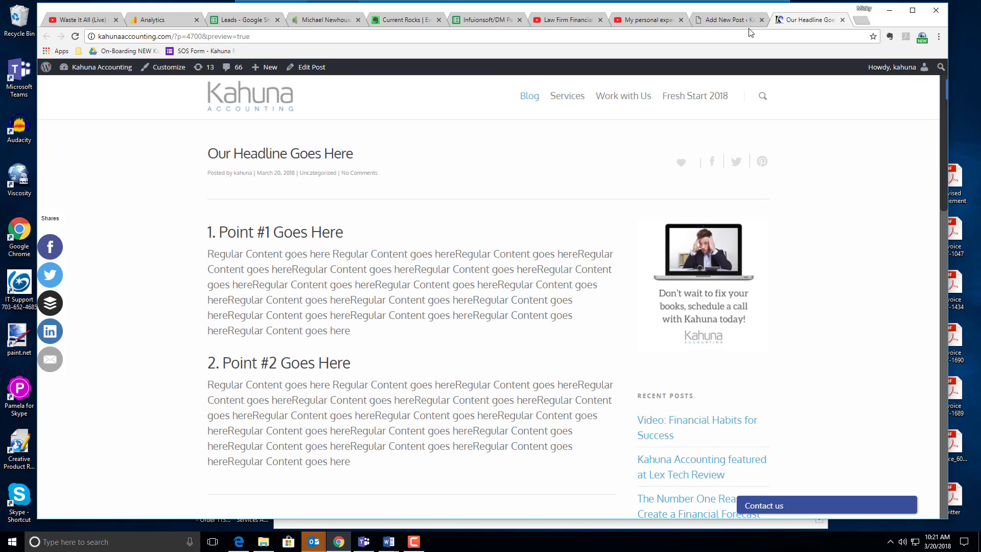
Return to the post editor and insert a blank line above the "1. Point #1 Goes Here" heading.
left_click(731, 20)
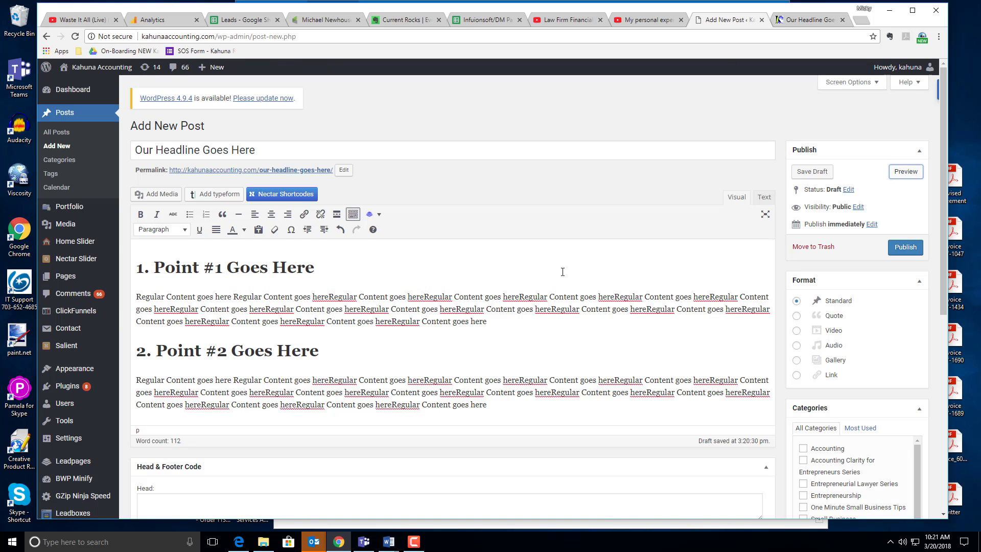
left_click(510, 321)
left_click(163, 249)
key("Left")
key("Left")
key("Left")
key("Return")
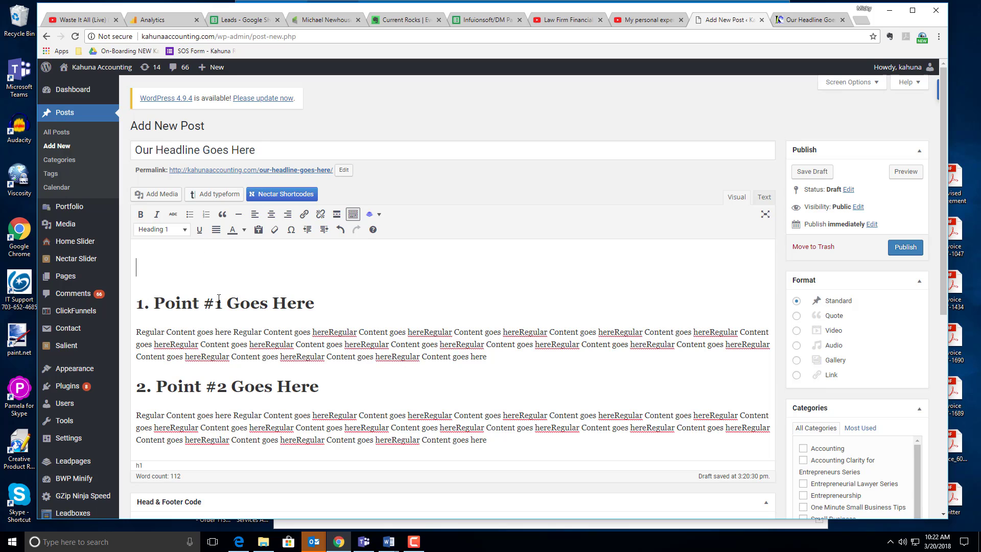
Insert a Nectar Image With Animation shortcode using take-control-of-your-ca.png from the media library above the first heading, and preview the post.
left_click(275, 195)
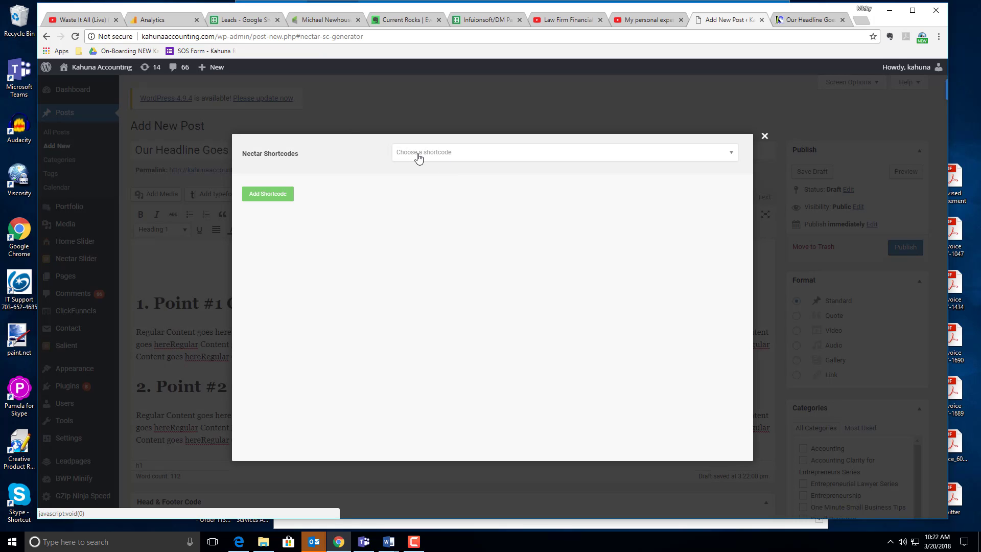
left_click(442, 154)
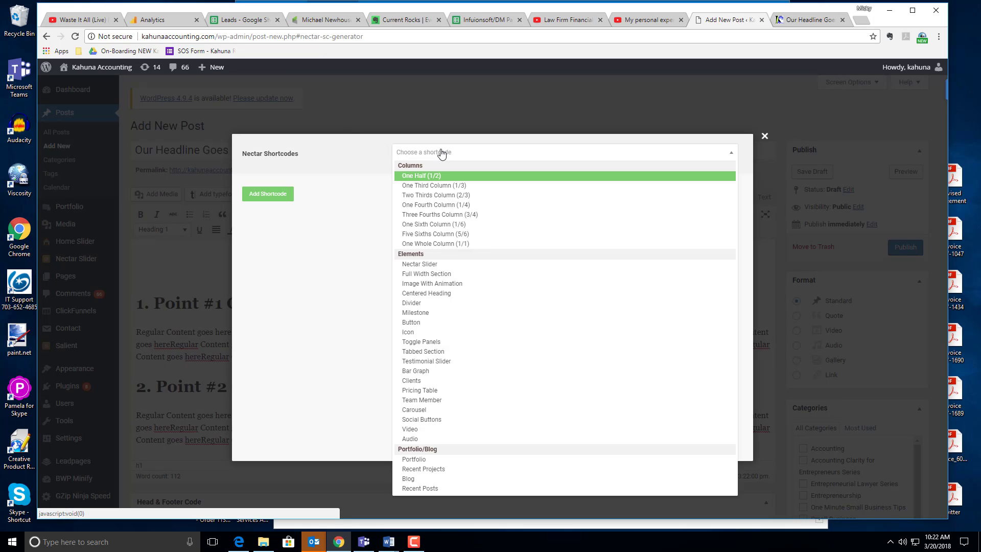
left_click(449, 285)
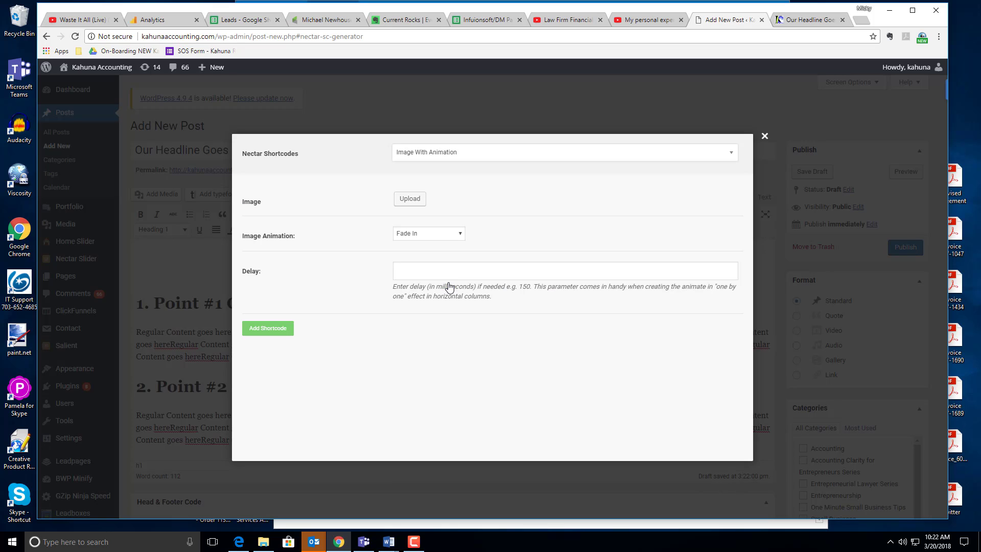
left_click(408, 200)
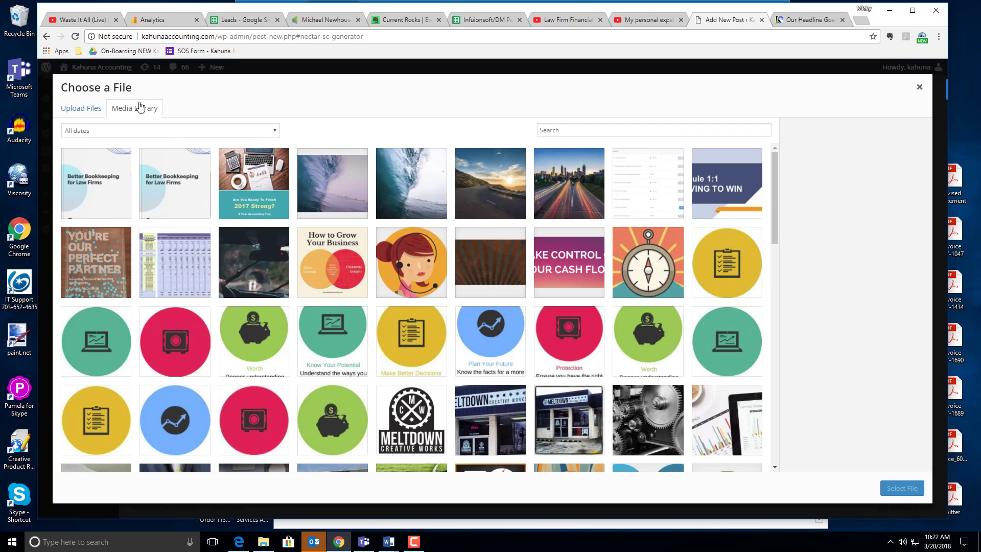
left_click(88, 109)
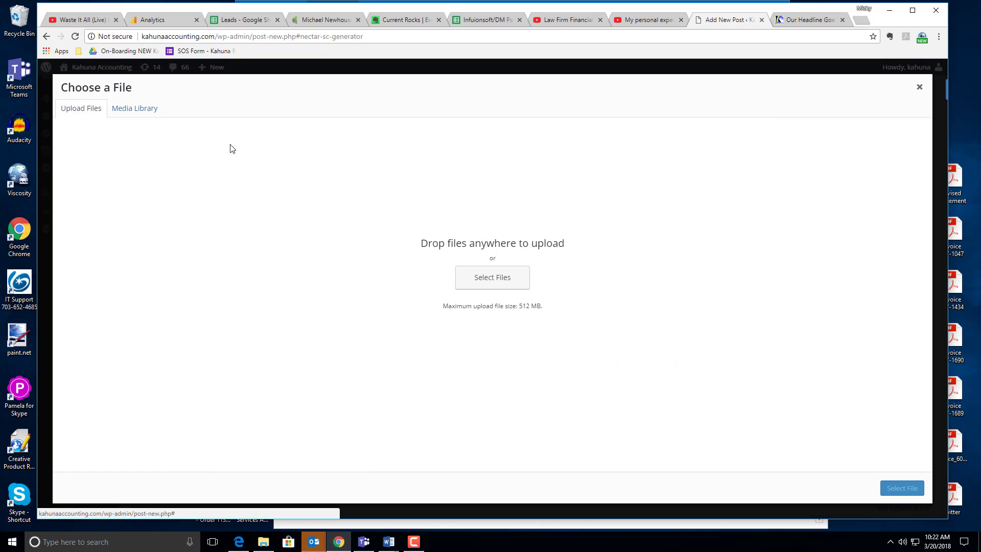
left_click(143, 108)
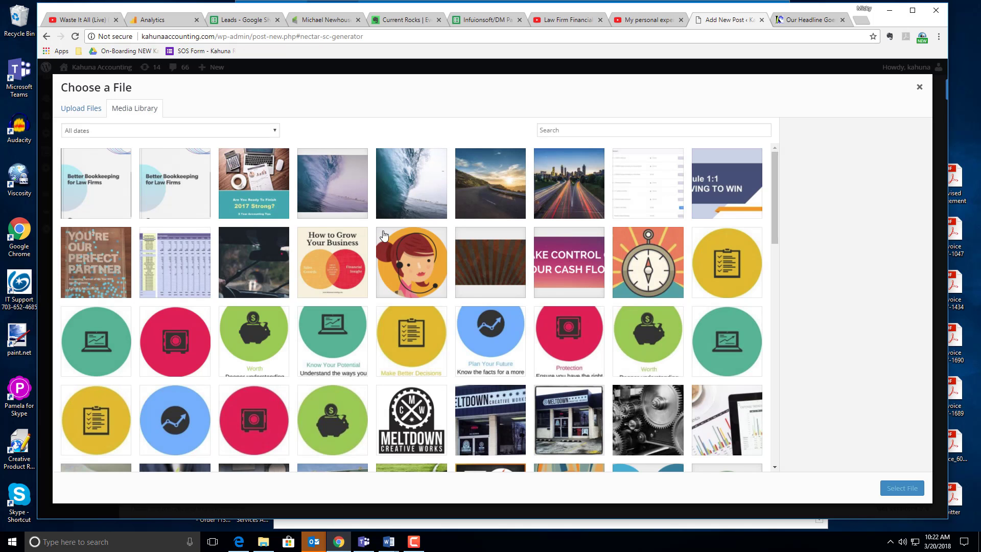
left_click(556, 253)
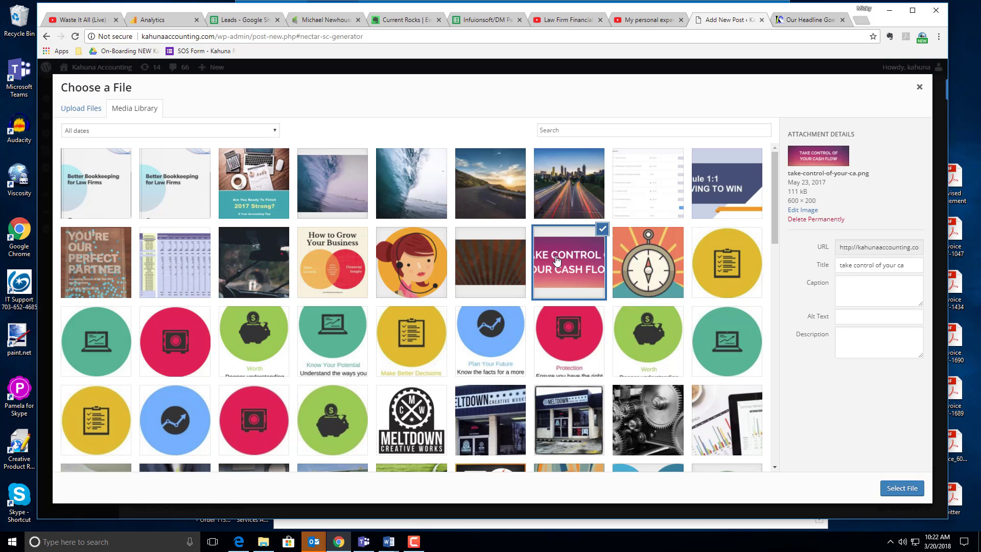
left_click(902, 489)
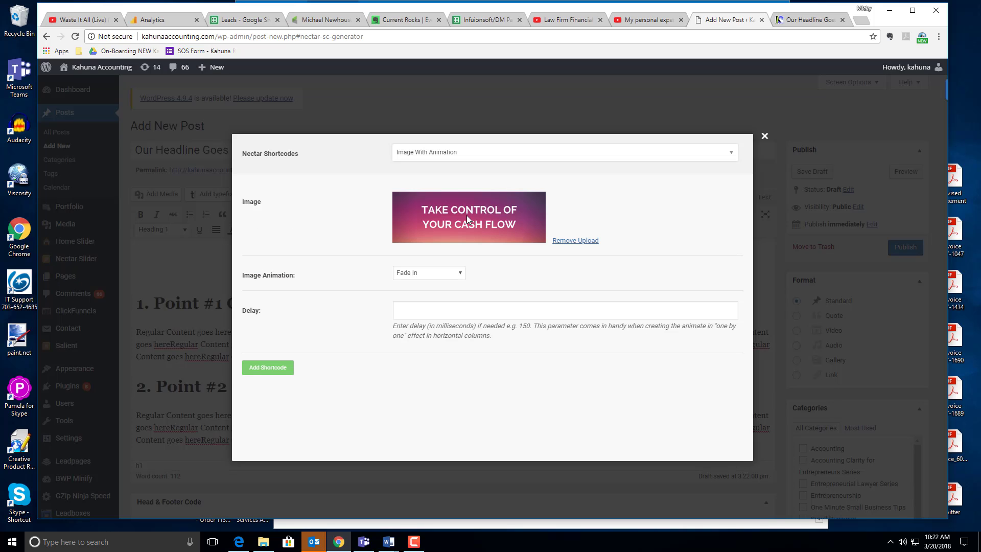
left_click(266, 368)
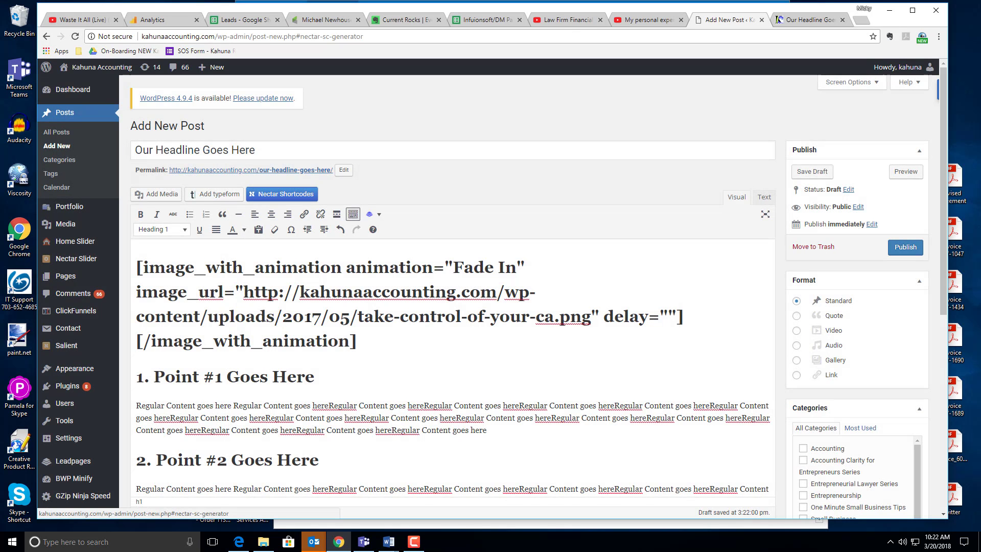
left_click(905, 172)
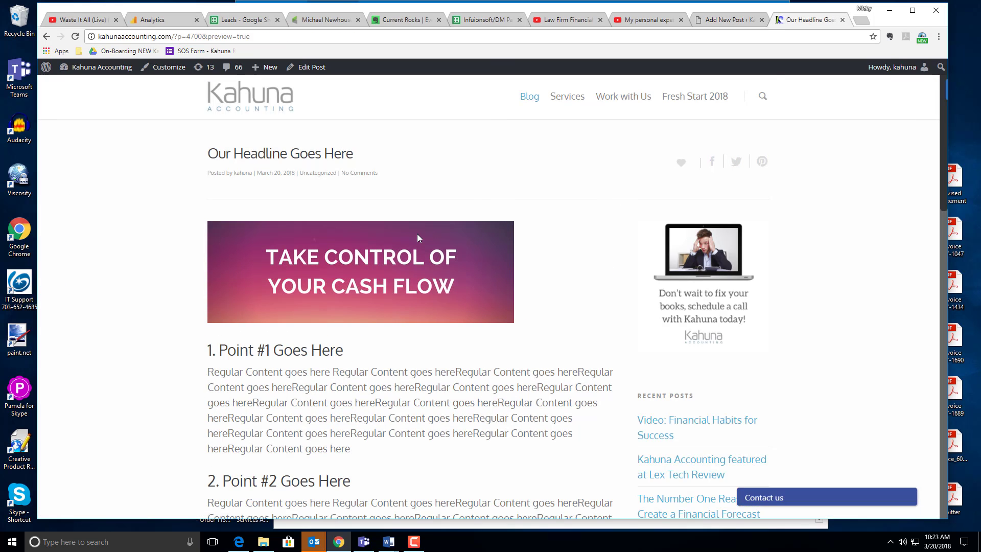
Return to the post editor and set the "Take Control of Your Cash Flow" picture from the media library as the featured image.
left_click(729, 20)
scroll(558, 328, "down", 7)
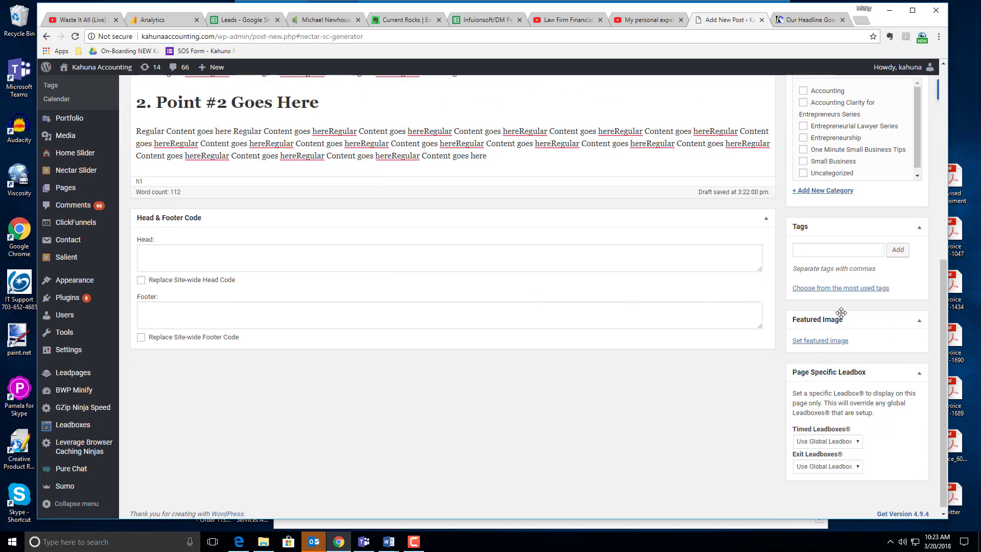
left_click(826, 341)
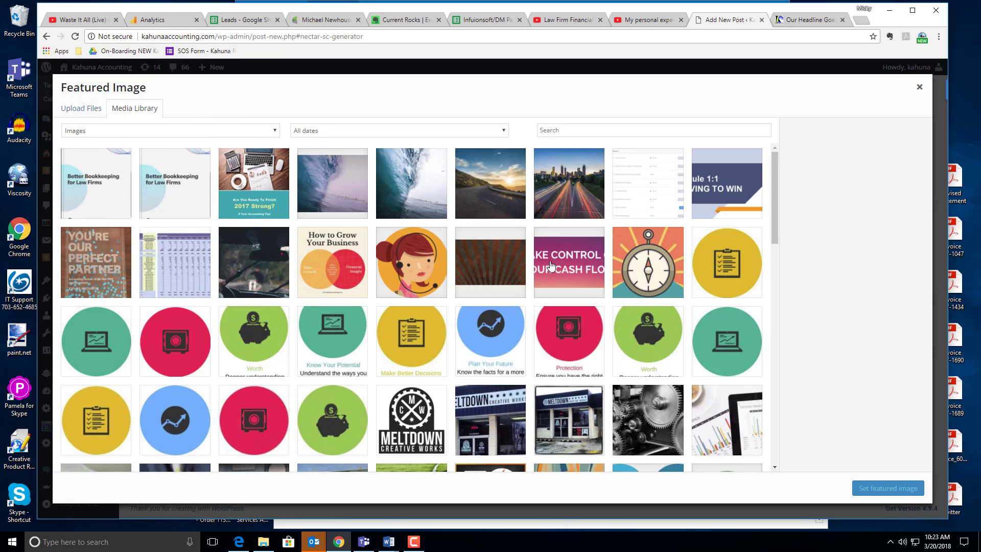
left_click(572, 264)
left_click(900, 488)
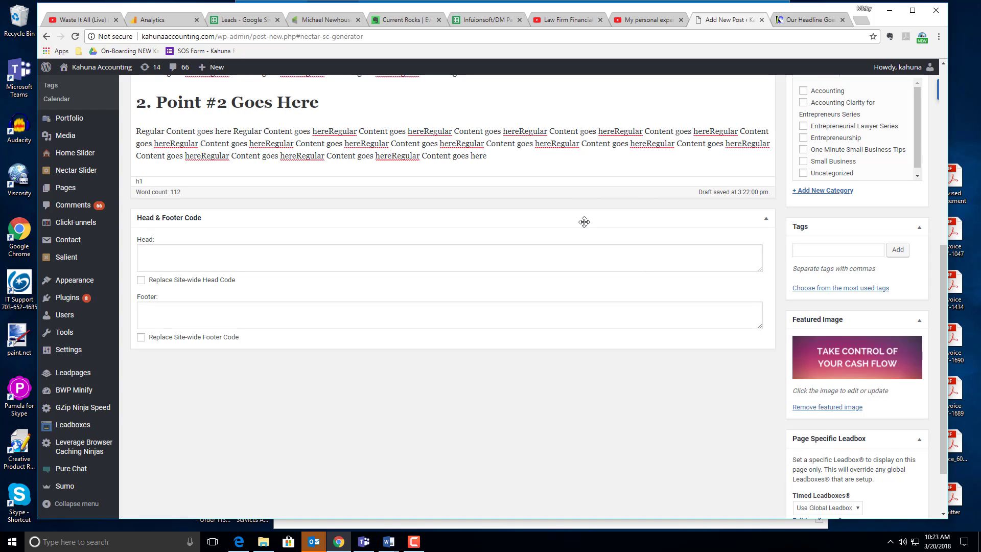
Delete the image_with_animation shortcode above the first heading and preview the post.
scroll(585, 222, "up", 5)
left_click_drag(358, 239, 128, 148)
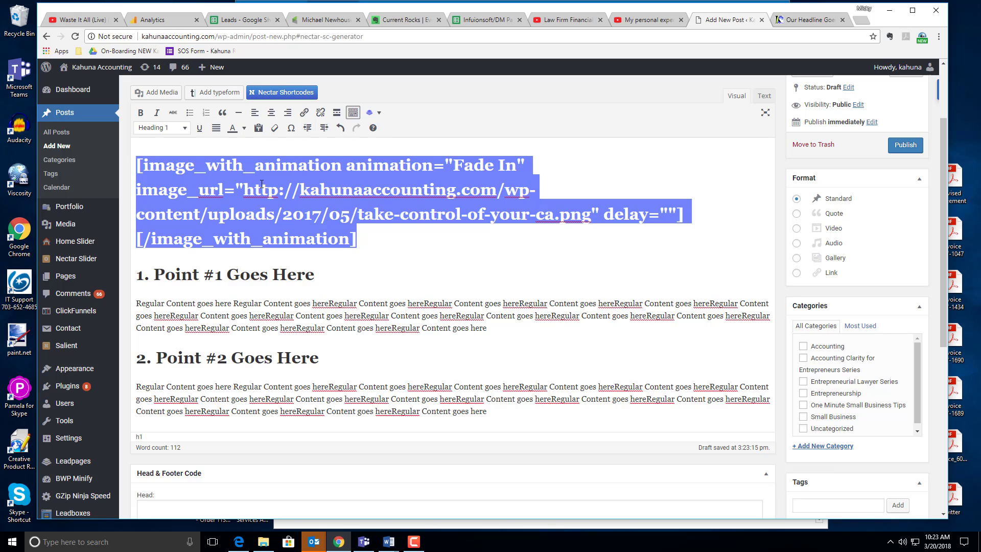
key("Delete")
scroll(919, 225, "up", 2)
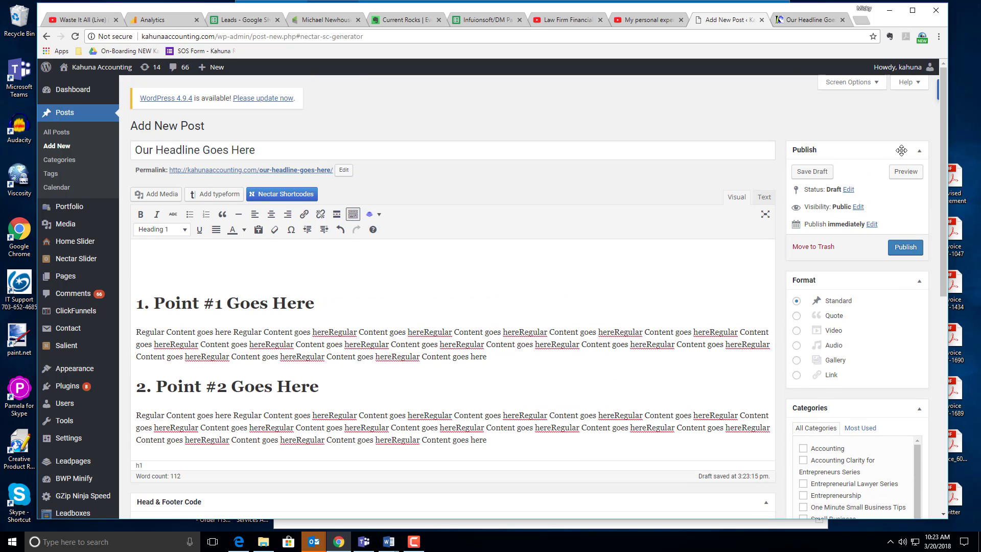
left_click(906, 171)
left_click(804, 22)
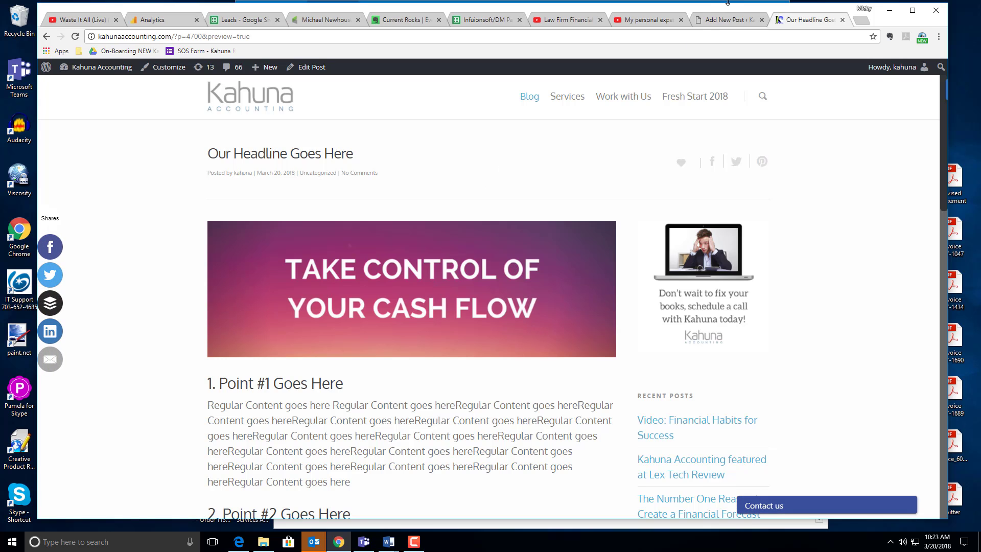
Return to the post editor and remove the blank lines above the first heading, keeping it as "1. Point #1 Goes Here".
left_click(725, 19)
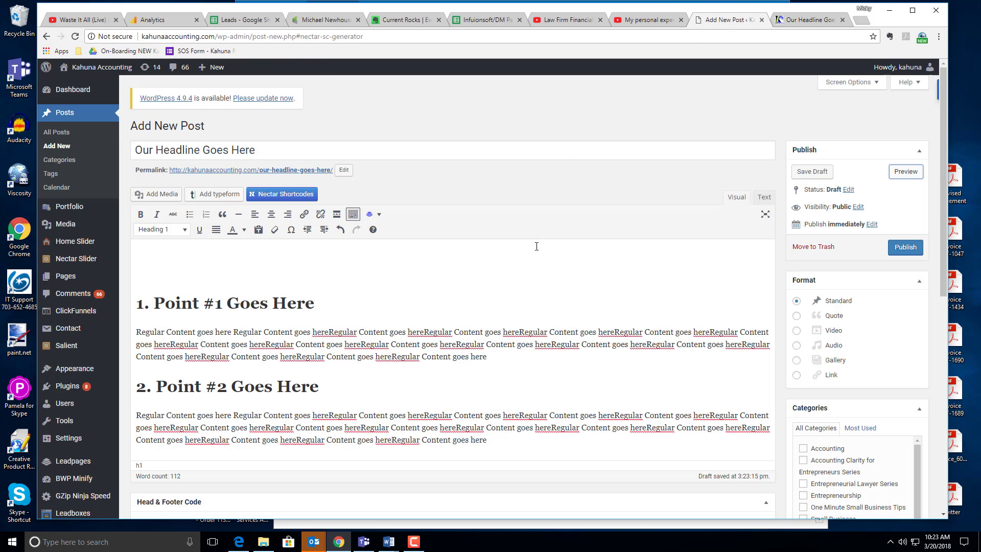
left_click(355, 267)
key("Delete")
key("Delete")
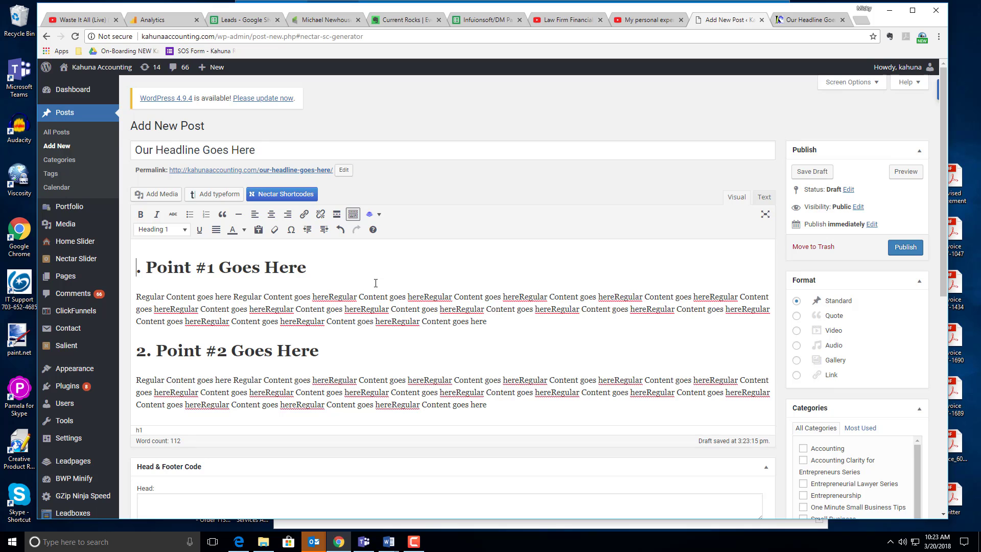
type("1")
left_click(527, 319)
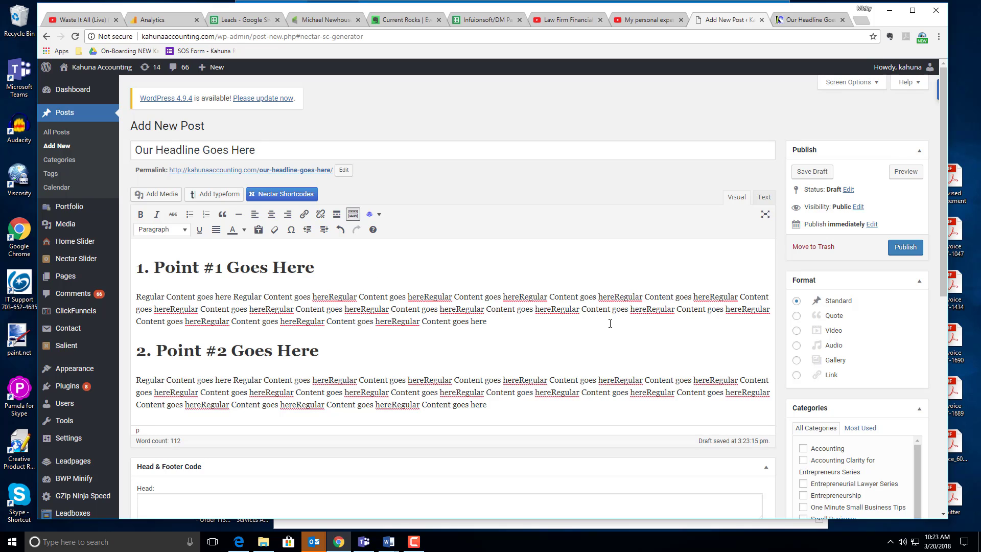
Insert a blank line below the second point's paragraph.
scroll(610, 323, "down", 3)
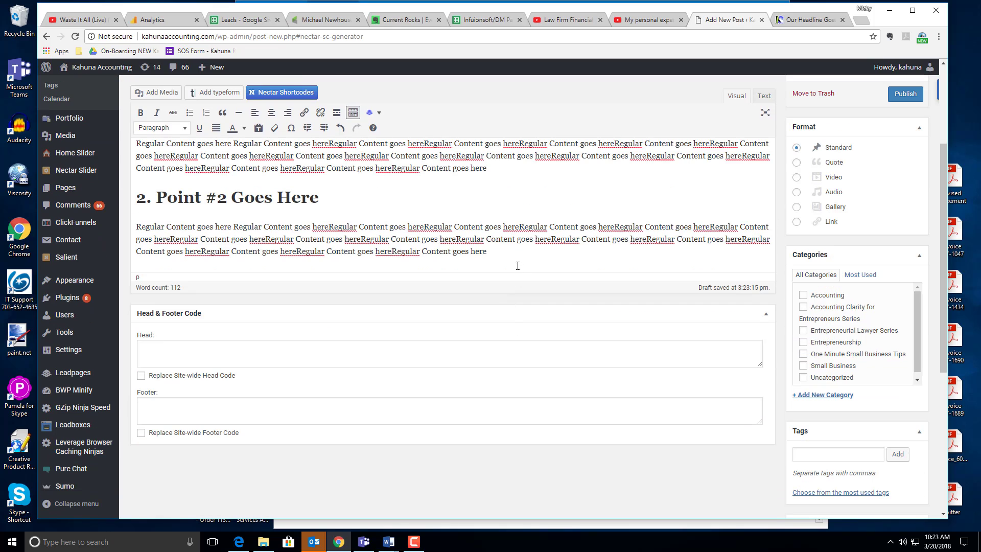
left_click(517, 261)
key("Return")
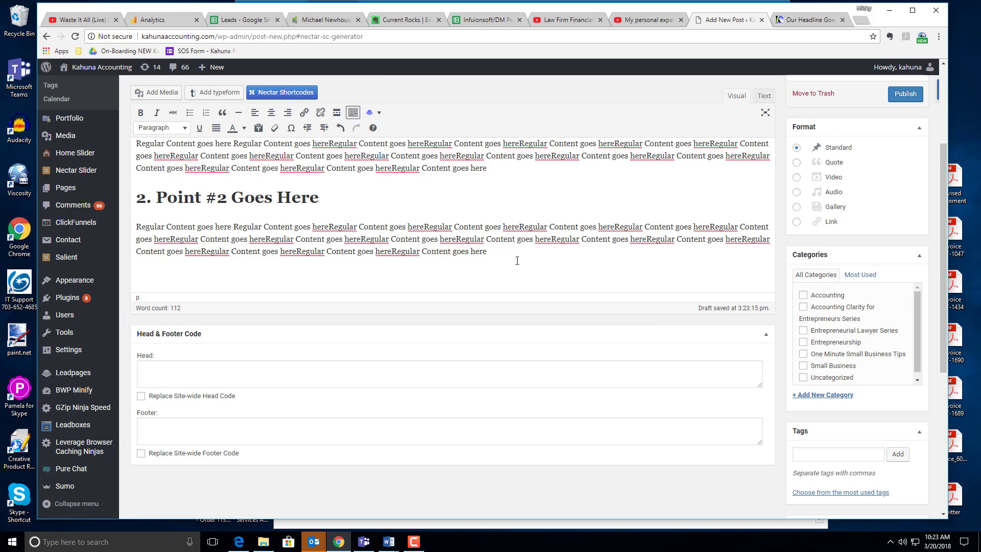
Switch to the YouTube video "My personal experience working with Kahuna Accounting!" and copy its full iframe embed code.
scroll(564, 246, "up", 3)
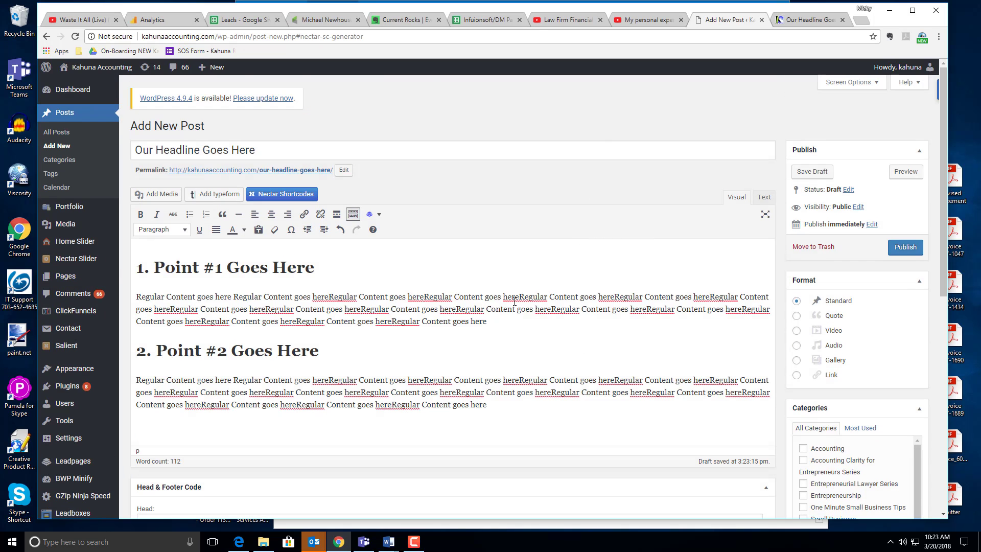
left_click(646, 20)
scroll(624, 152, "down", 5)
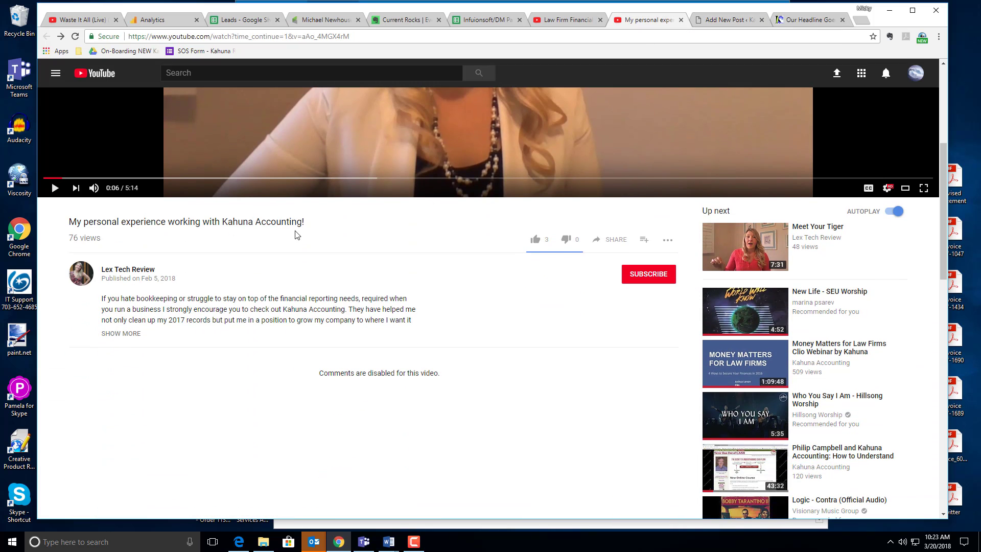
scroll(296, 234, "up", 5)
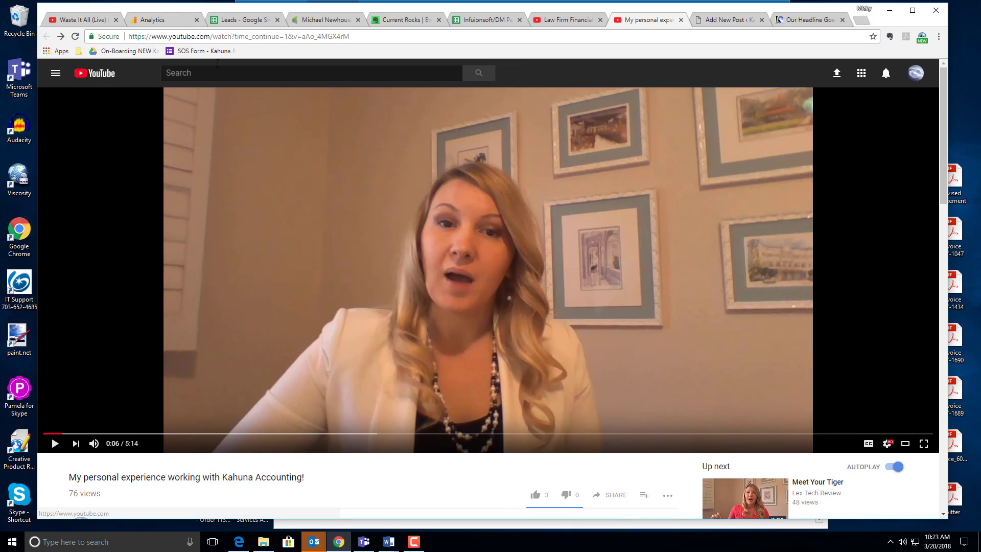
scroll(376, 90, "down", 3)
scroll(314, 235, "down", 1)
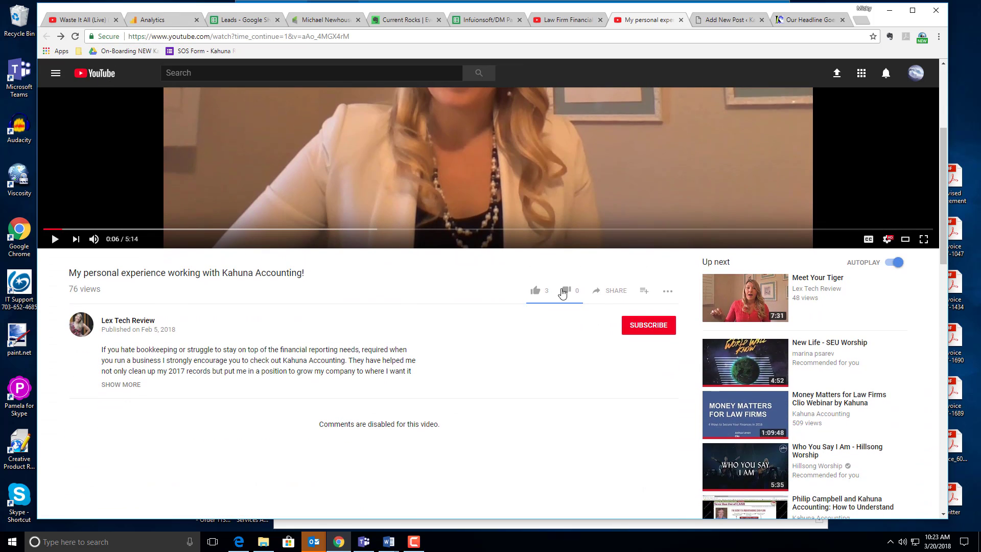
left_click(611, 290)
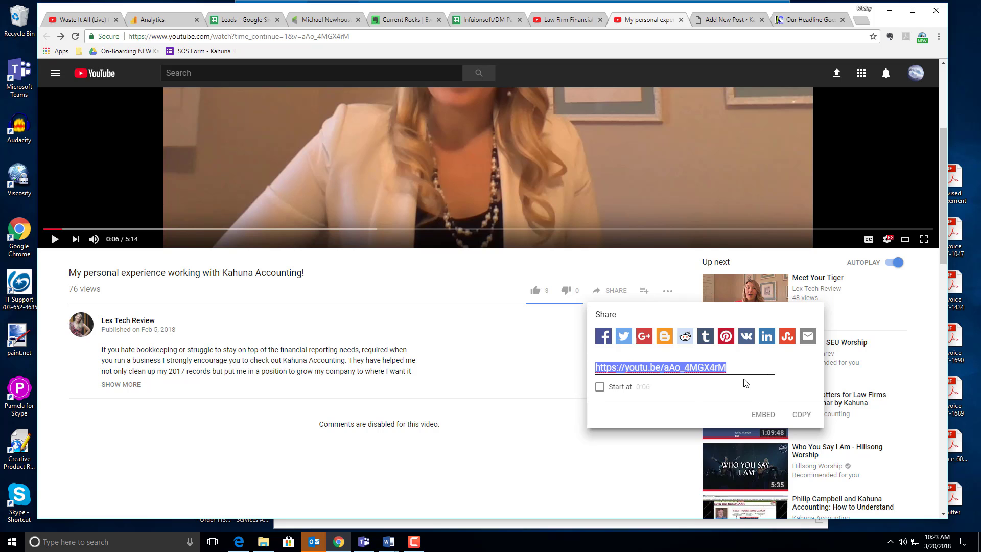
left_click(760, 415)
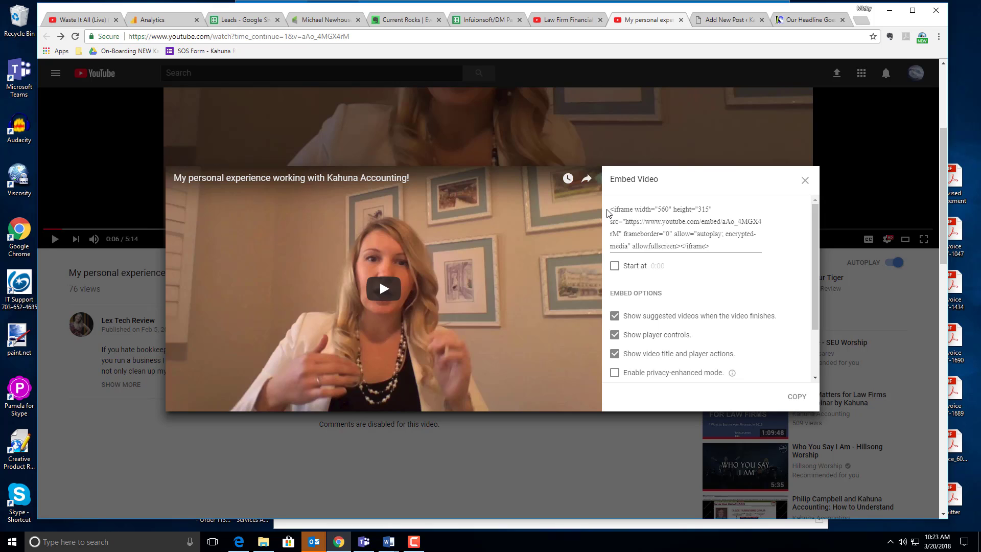
left_click_drag(613, 209, 733, 246)
key("ctrl+c")
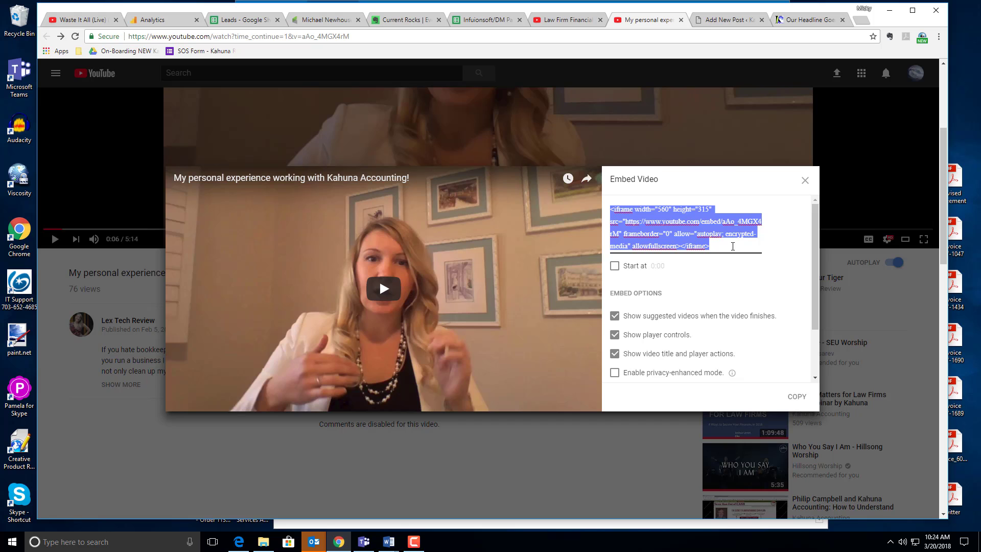
left_click(804, 180)
Paste the YouTube iframe code below the second point's paragraph in the post's HTML text view, and return to visual editing.
left_click(733, 20)
left_click(801, 23)
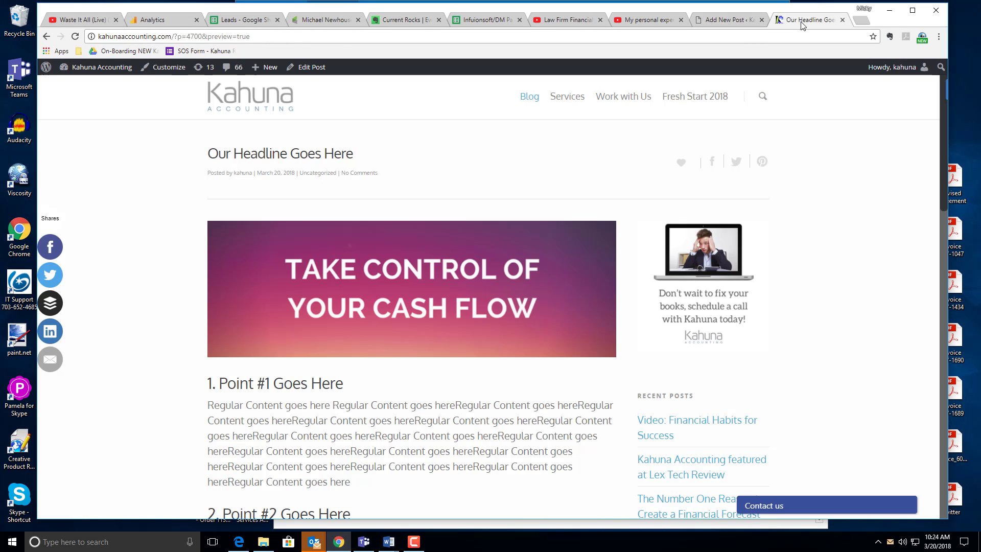
left_click(741, 24)
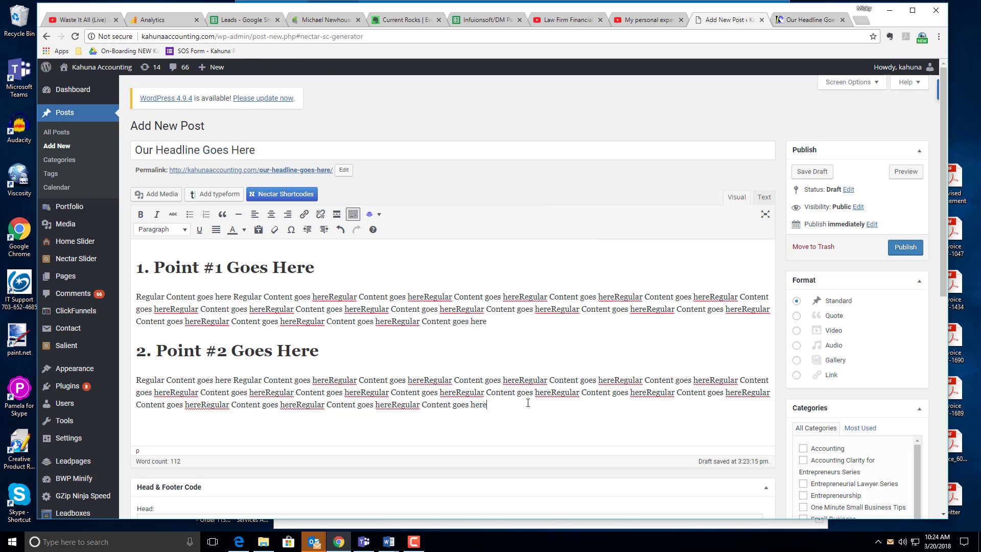
key("Return")
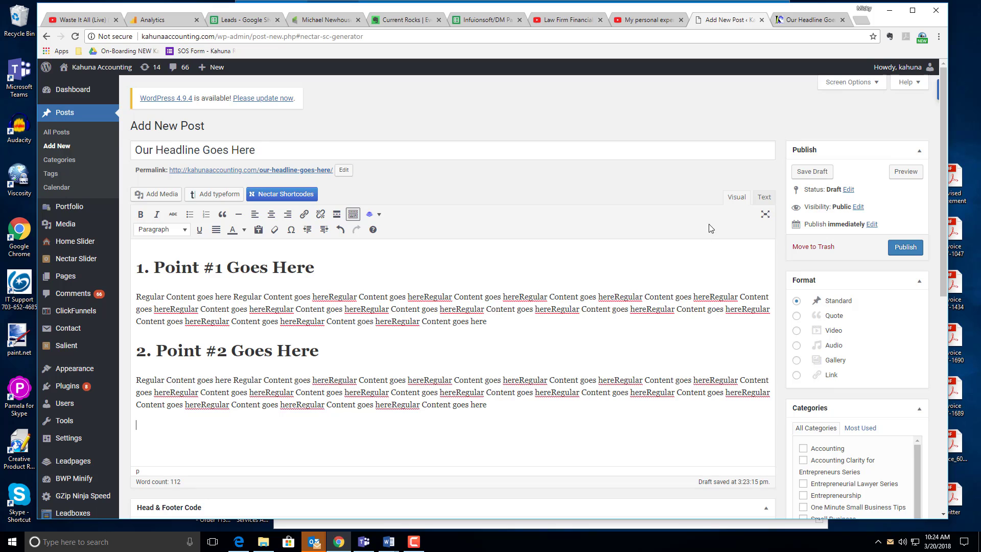
left_click(764, 198)
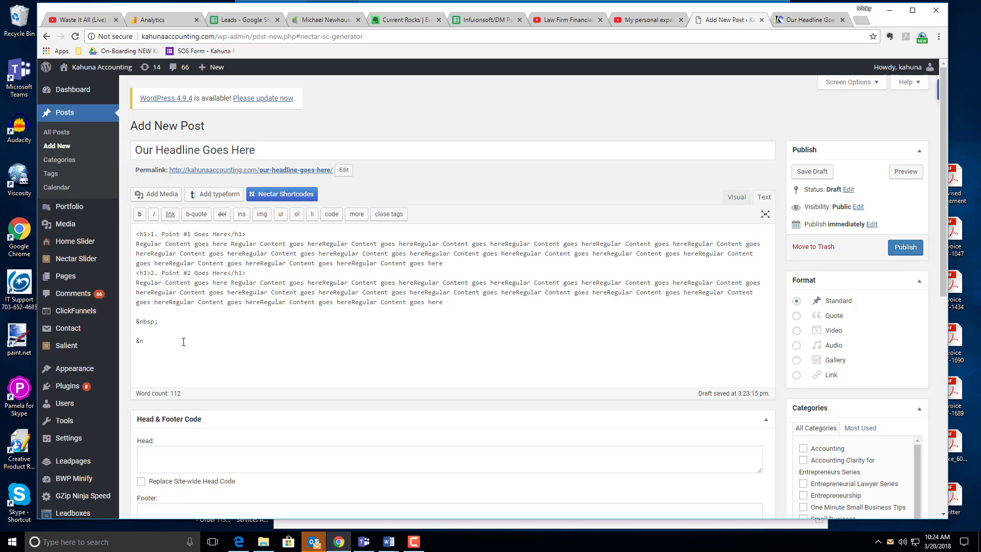
key("ctrl+v")
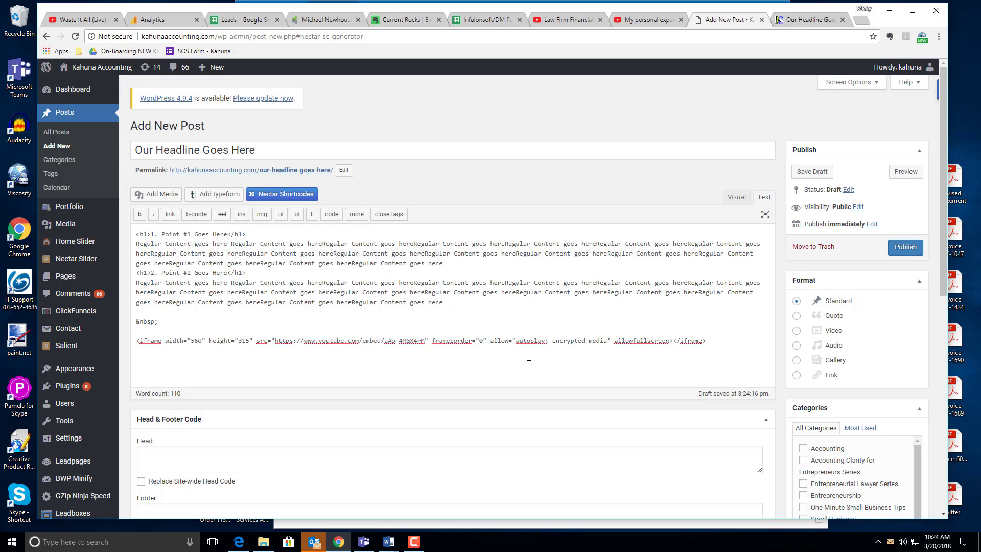
left_click(736, 198)
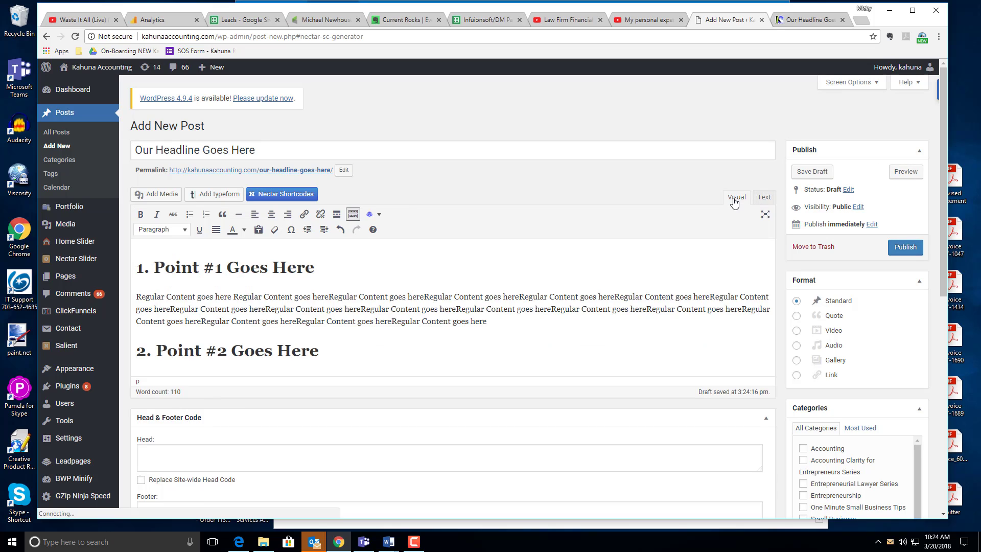
Check the embedded video in the editor, then preview the post and examine how it sits below the second point.
scroll(606, 358, "down", 3)
scroll(528, 327, "up", 3)
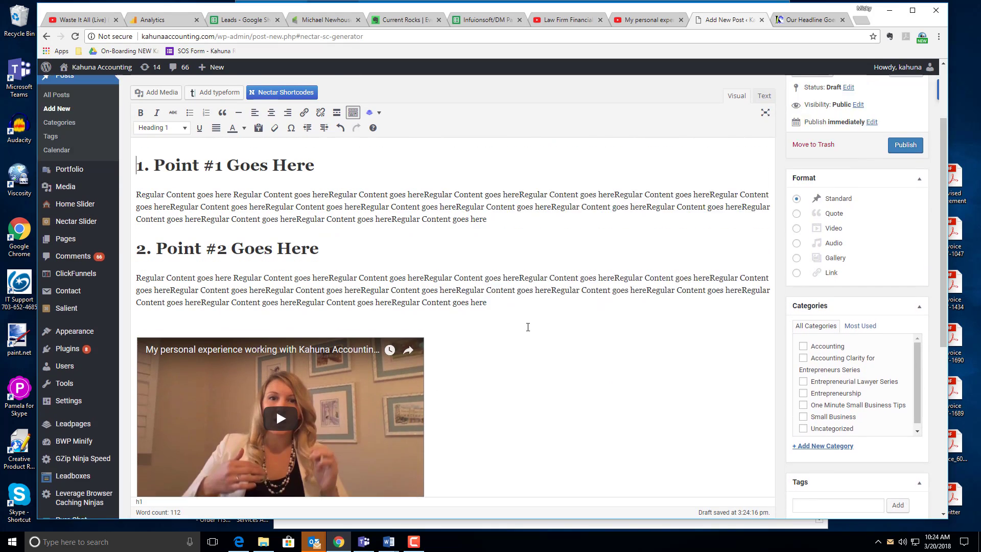
left_click(908, 174)
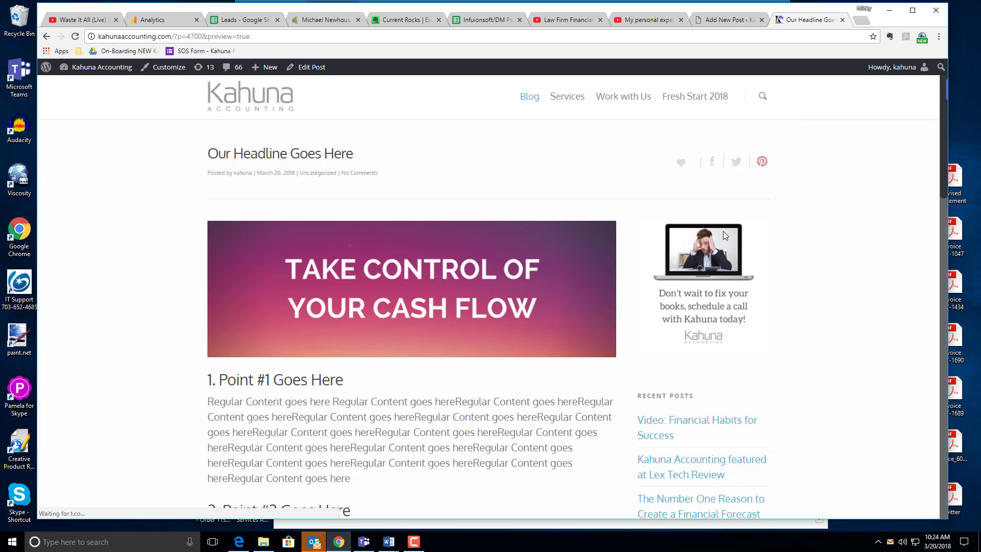
scroll(659, 347, "down", 2)
scroll(431, 189, "down", 9)
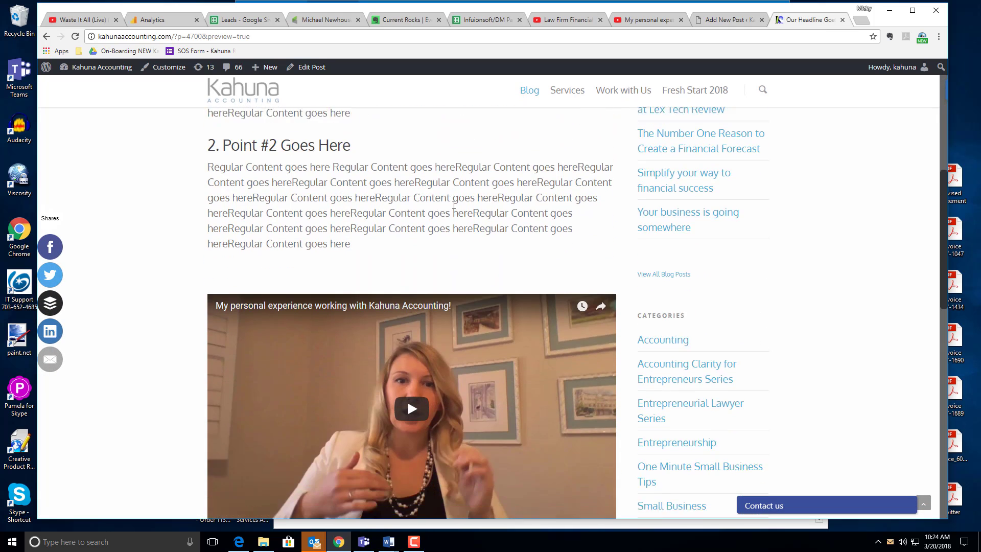
scroll(574, 317, "up", 3)
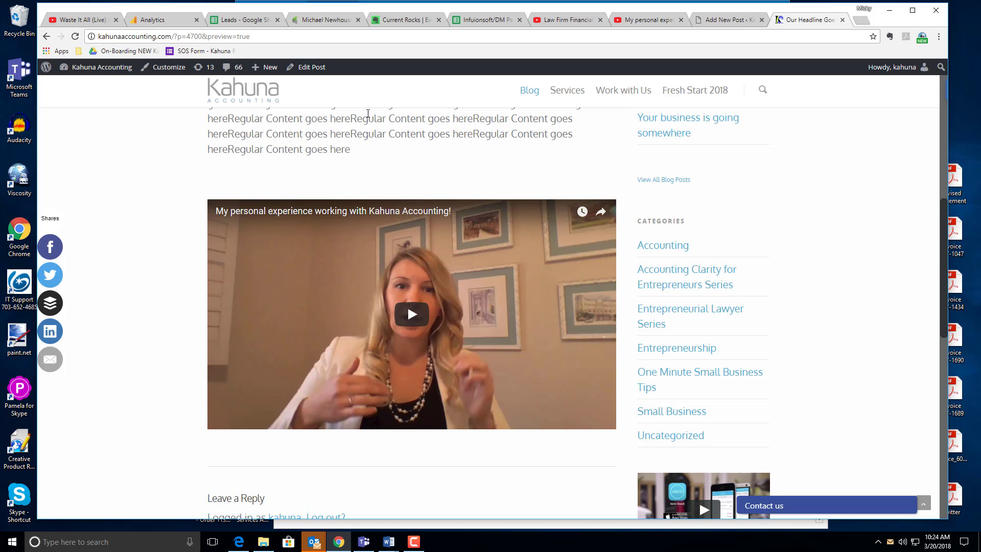
scroll(368, 113, "up", 2)
Return to the post editor, copy the second point's heading and paragraph, and paste them below the embedded video.
left_click(726, 19)
scroll(473, 289, "down", 2)
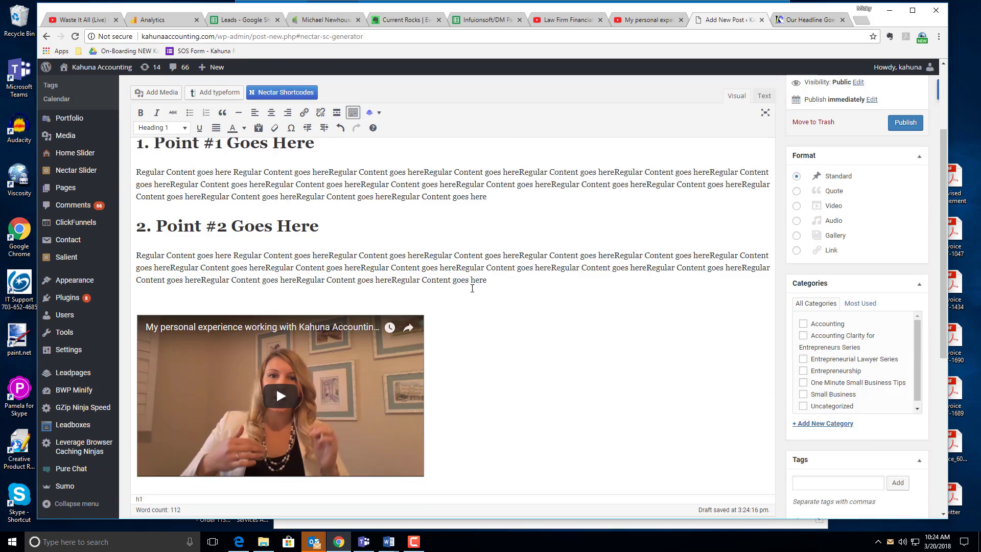
scroll(472, 289, "down", 1)
left_click_drag(488, 251, 136, 196)
key("ctrl+c")
scroll(460, 316, "down", 2)
left_click(470, 328)
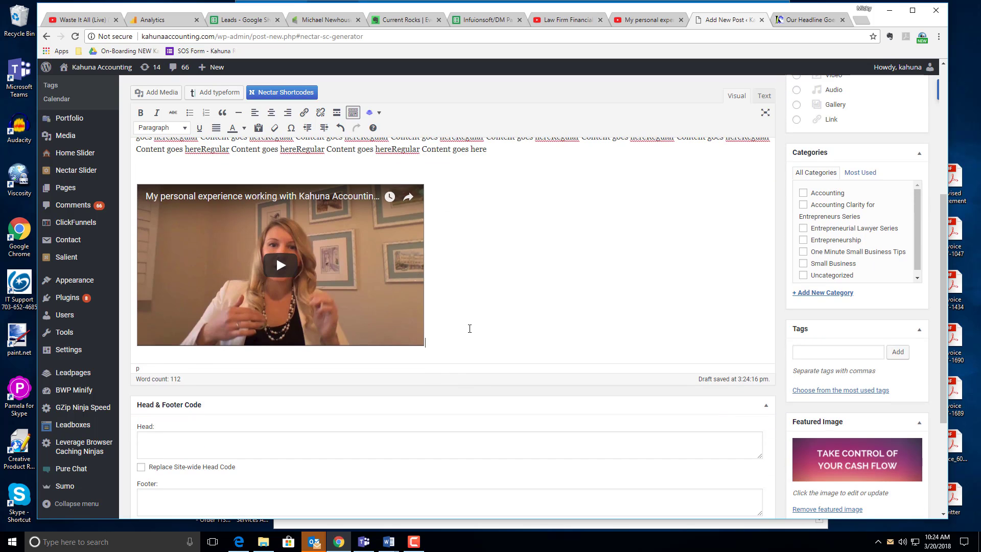
key("Return")
key("Return")
key("ctrl+v")
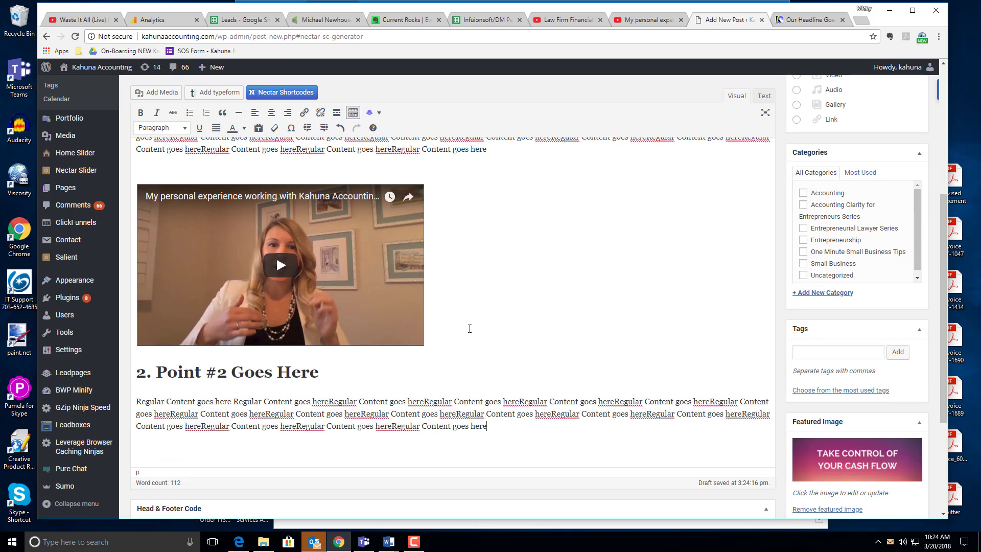
Renumber the pasted heading below the video as "3. Point #3 Goes Here".
left_click_drag(135, 372, 145, 373)
type("3")
left_click_drag(217, 373, 227, 373)
type("3")
Paste another copy of the point below the third paragraph and renumber its heading as "4. Point #4 Goes Here".
left_click(560, 435)
key("ctrl+v")
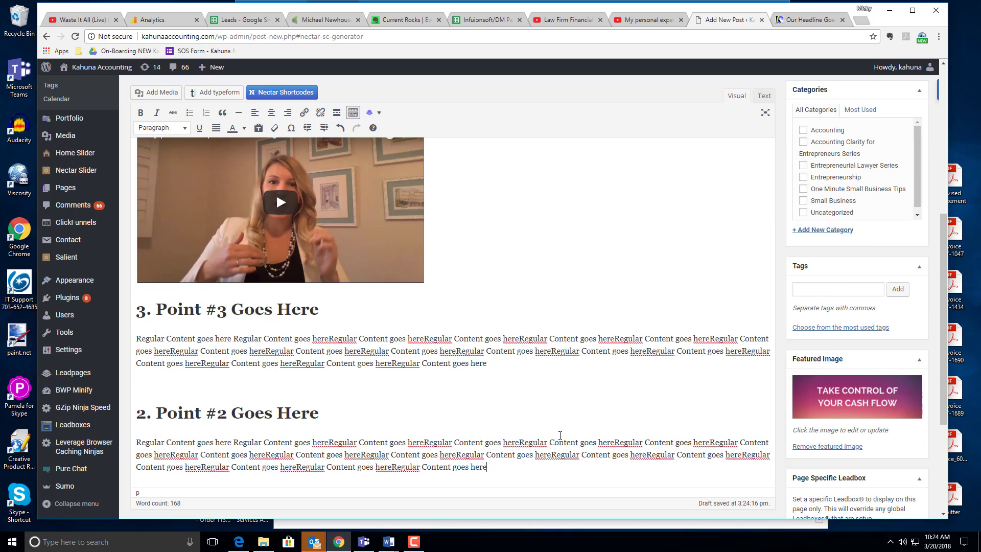
left_click_drag(135, 413, 148, 413)
type("4")
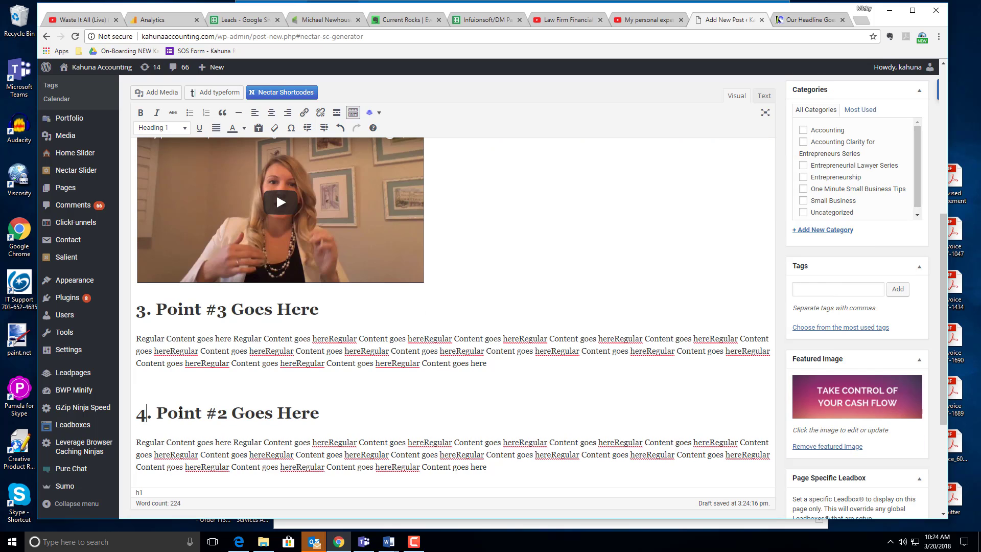
left_click_drag(216, 413, 229, 413)
type("4")
left_click(539, 468)
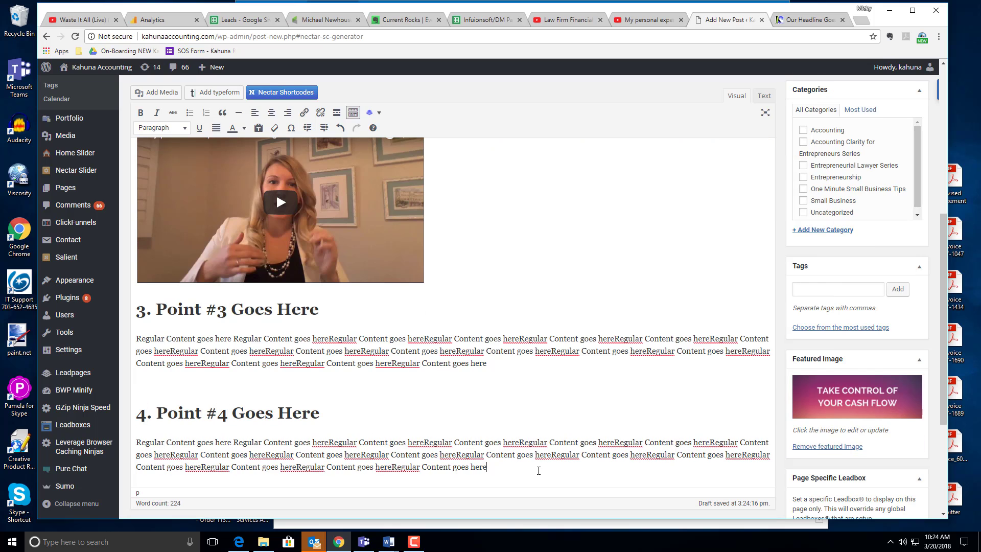
scroll(539, 471, "down", 1)
scroll(537, 469, "up", 6)
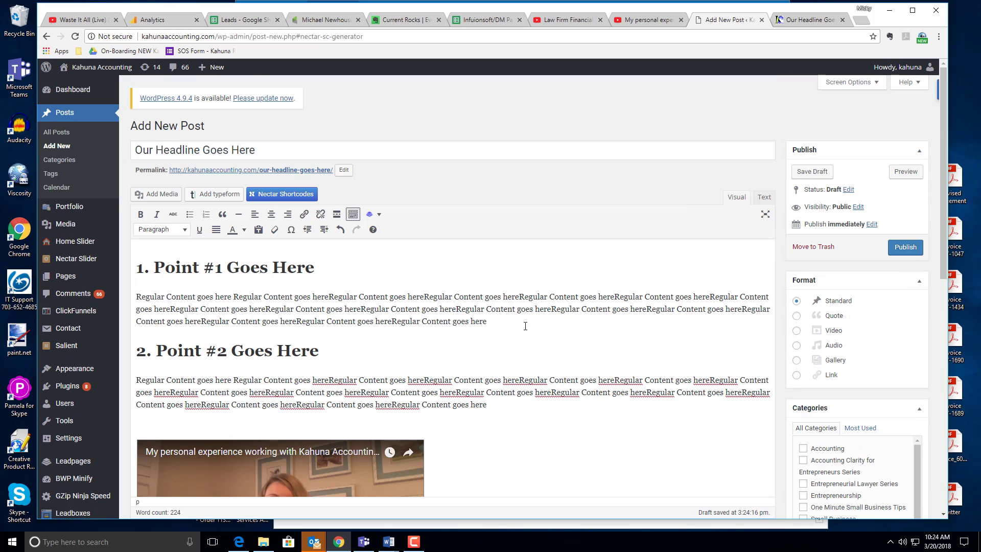
Review the post's points, then start a Nectar shortcode for the end of the post and choose the Button element.
scroll(502, 265, "down", 7)
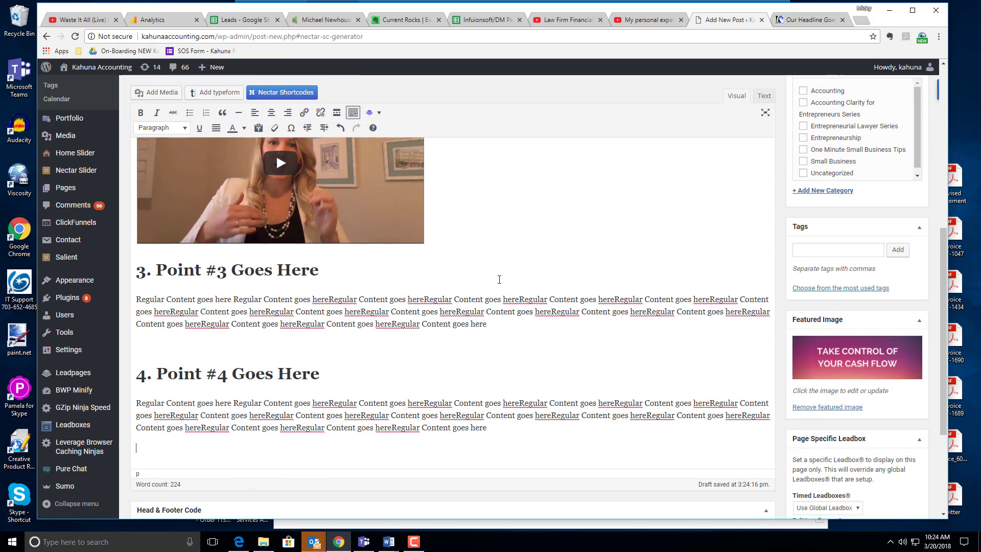
scroll(556, 346, "up", 7)
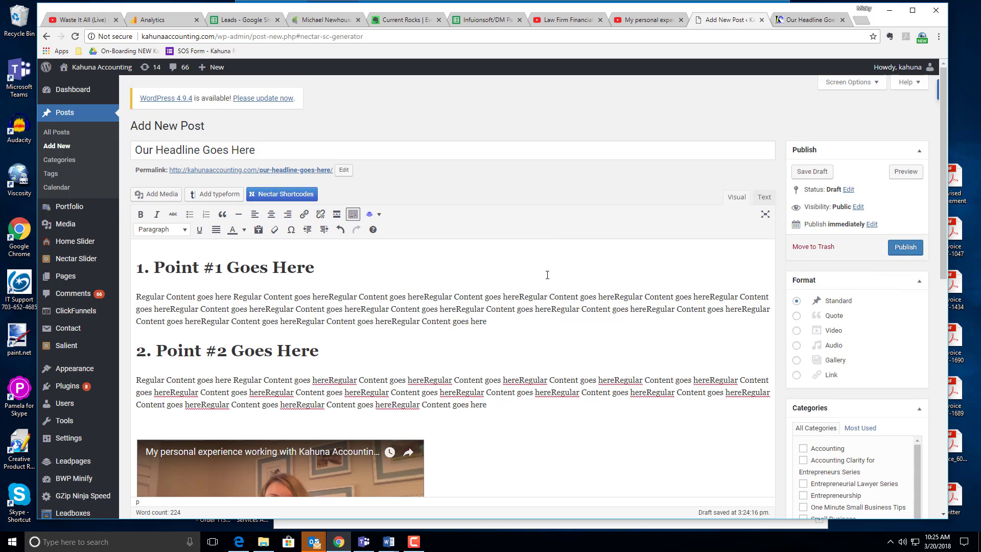
left_click(288, 195)
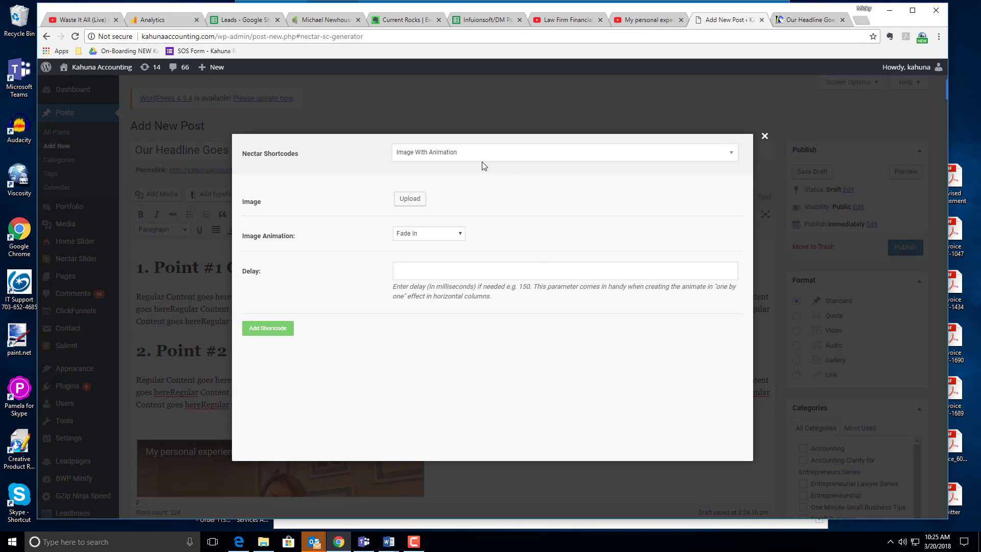
left_click(479, 158)
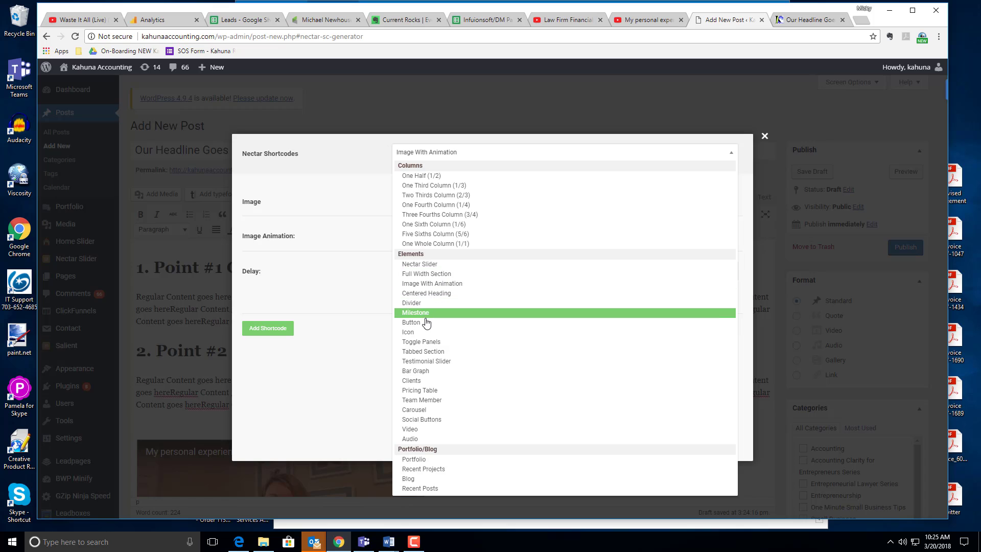
left_click(411, 323)
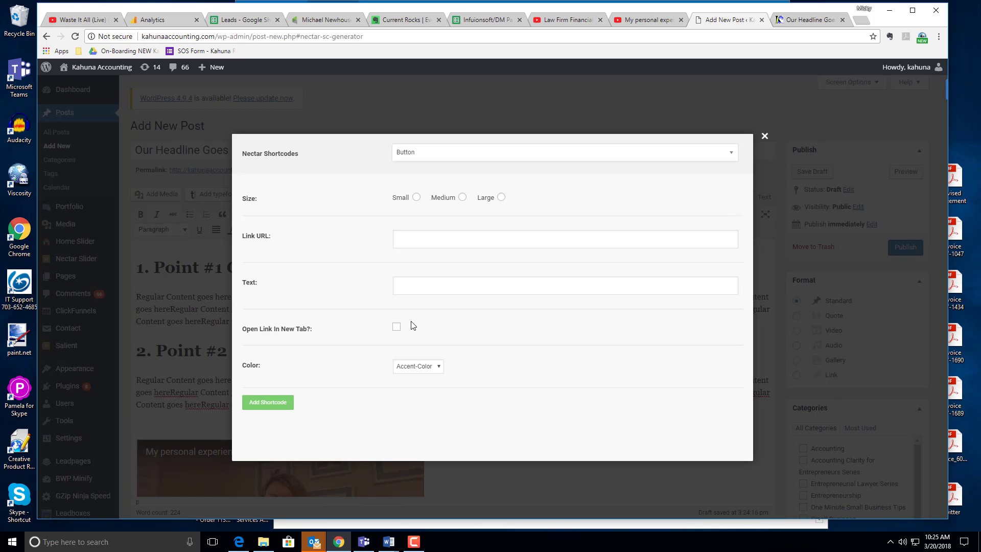
Make the button Large, link it to kahunaaccounting.com/discovery with the text "Click here now", and add its shortcode to the post.
left_click(501, 197)
left_click(462, 241)
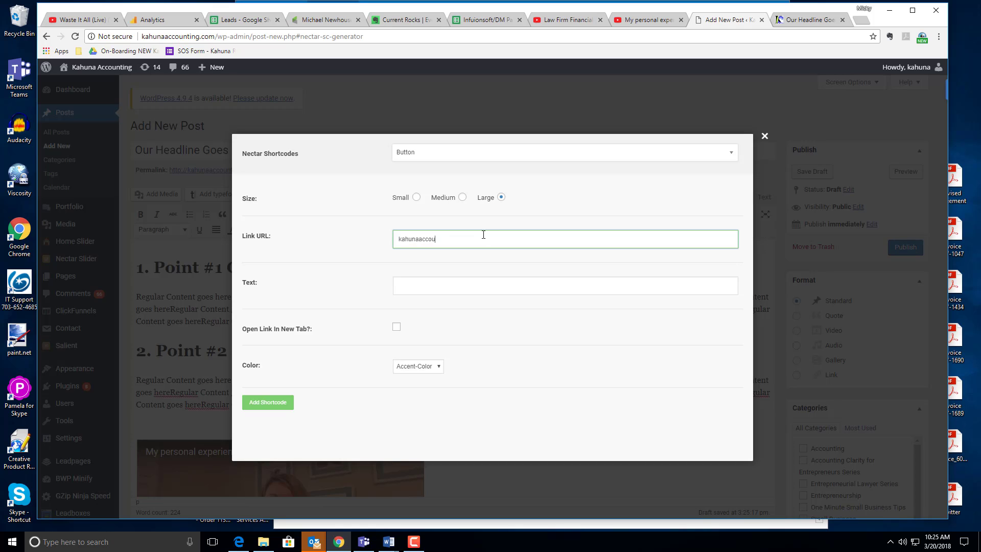
type("g.com/discovery")
left_click(443, 285)
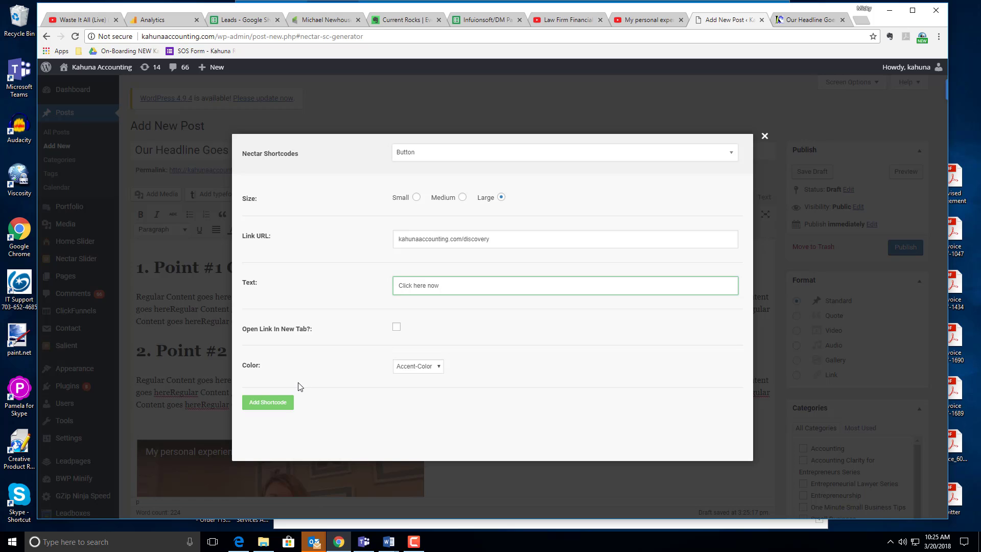
left_click(274, 409)
Check the button shortcode below the fourth point's paragraph and publish the post.
scroll(334, 391, "down", 9)
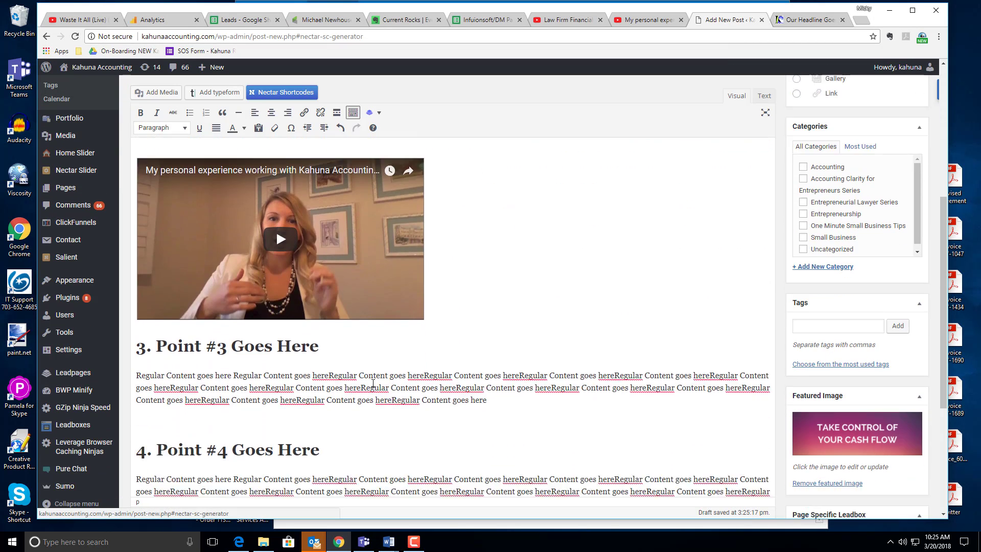
scroll(385, 381, "up", 1)
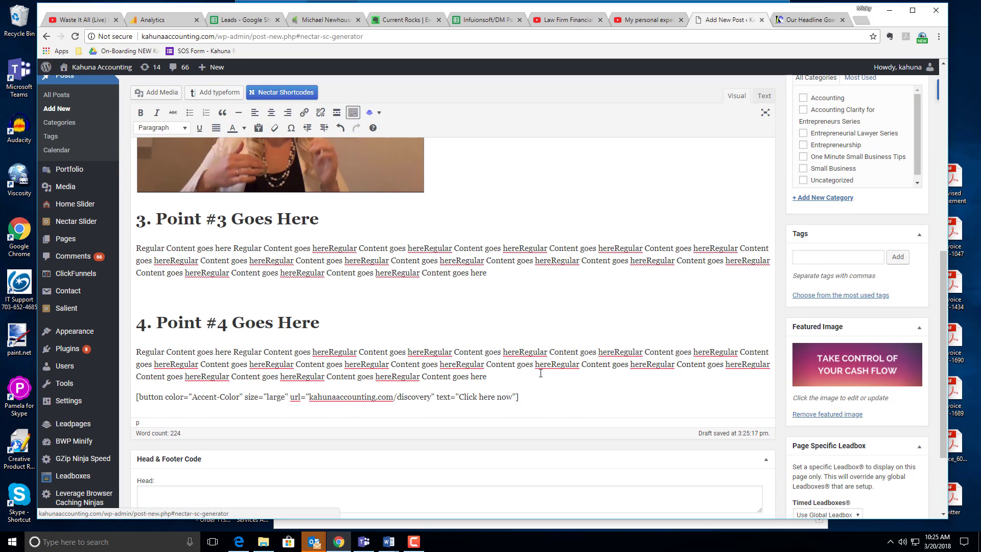
scroll(806, 225, "up", 4)
key("F5")
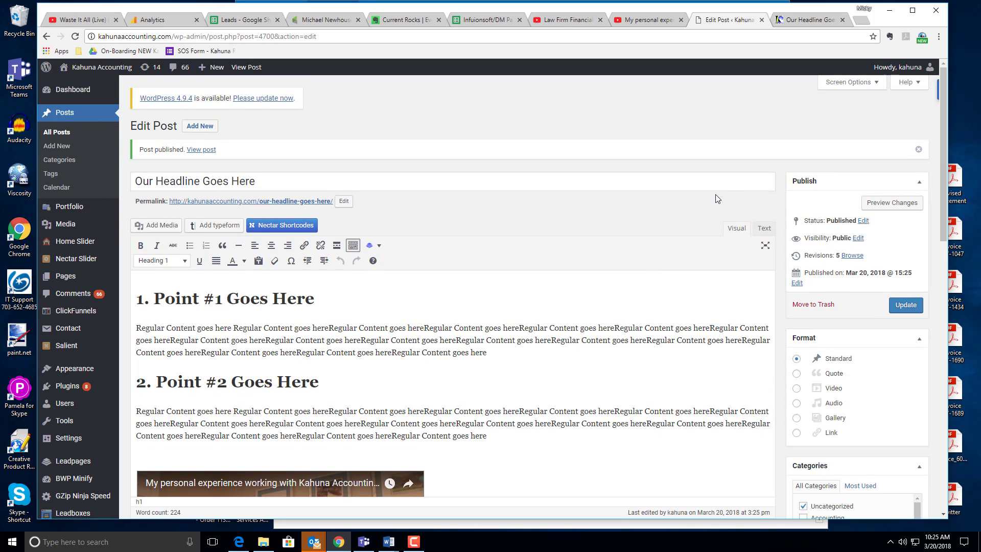
Preview the published post, find the button below the fourth point and test its link.
left_click(914, 205)
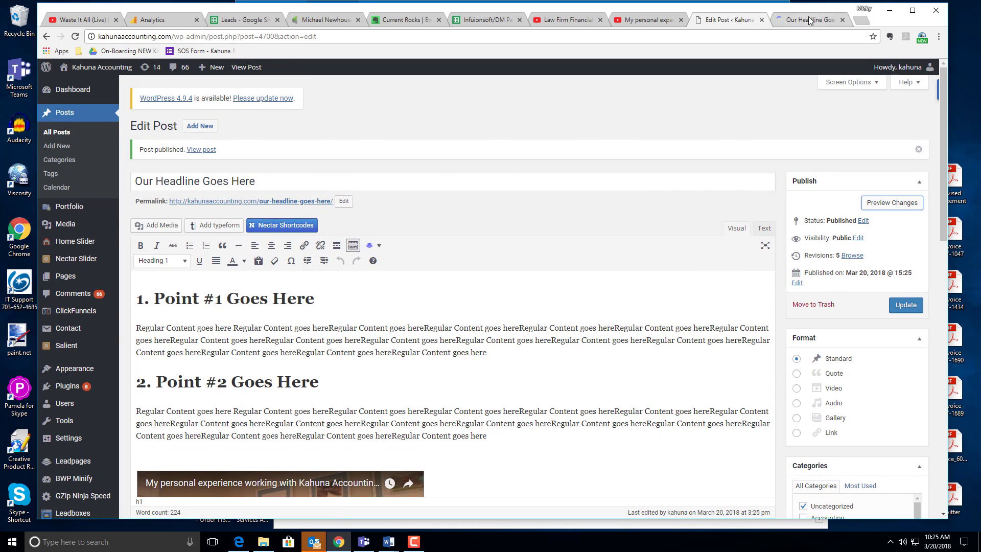
scroll(499, 194, "down", 10)
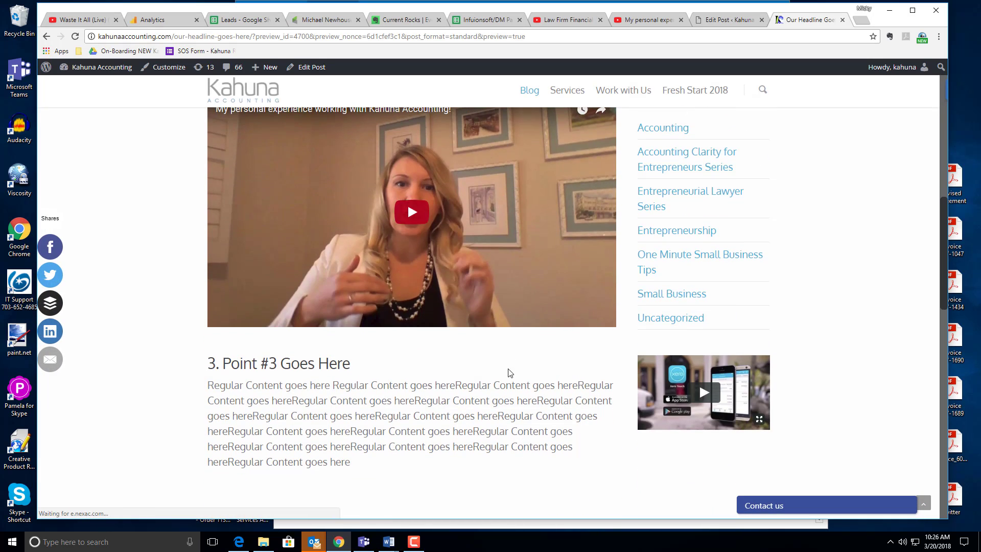
scroll(509, 371, "down", 3)
scroll(510, 360, "down", 4)
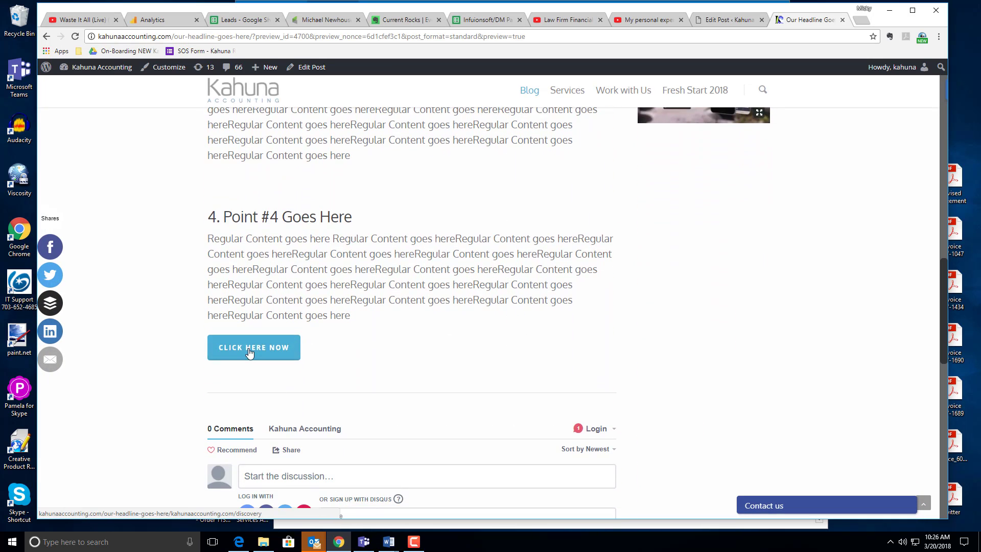
left_click(250, 349)
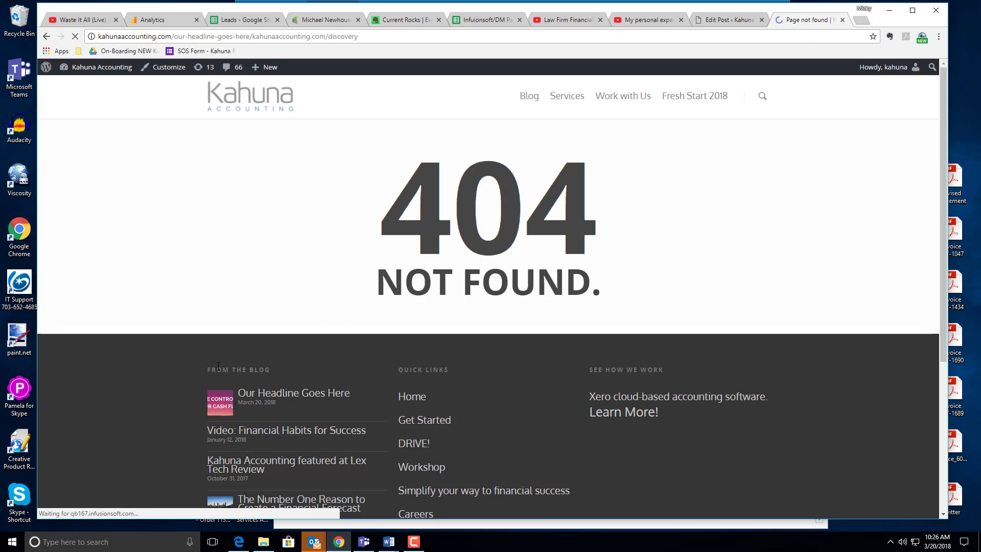
Return to the post editor, examine the link URL in the button shortcode, and go back to the page the button opened.
left_click(727, 20)
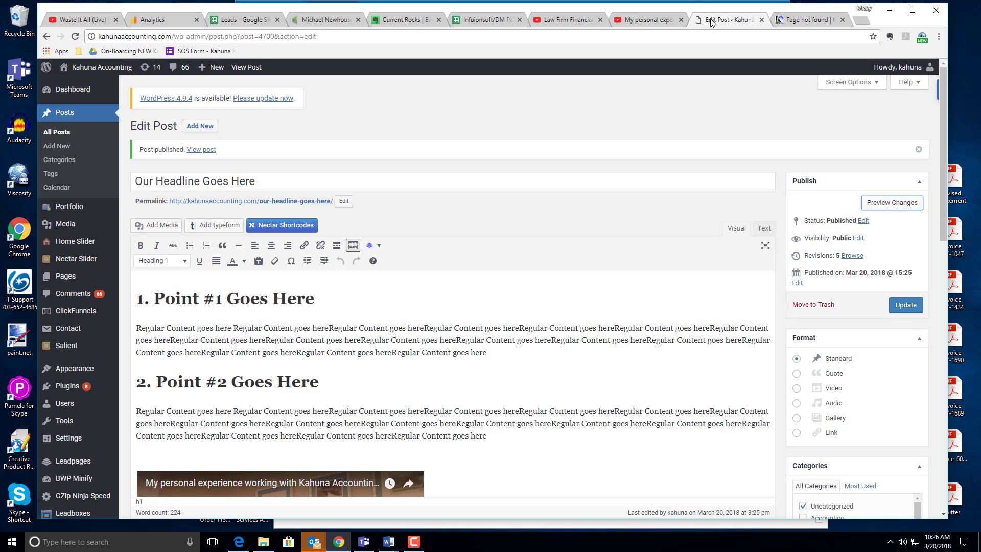
scroll(477, 338, "down", 8)
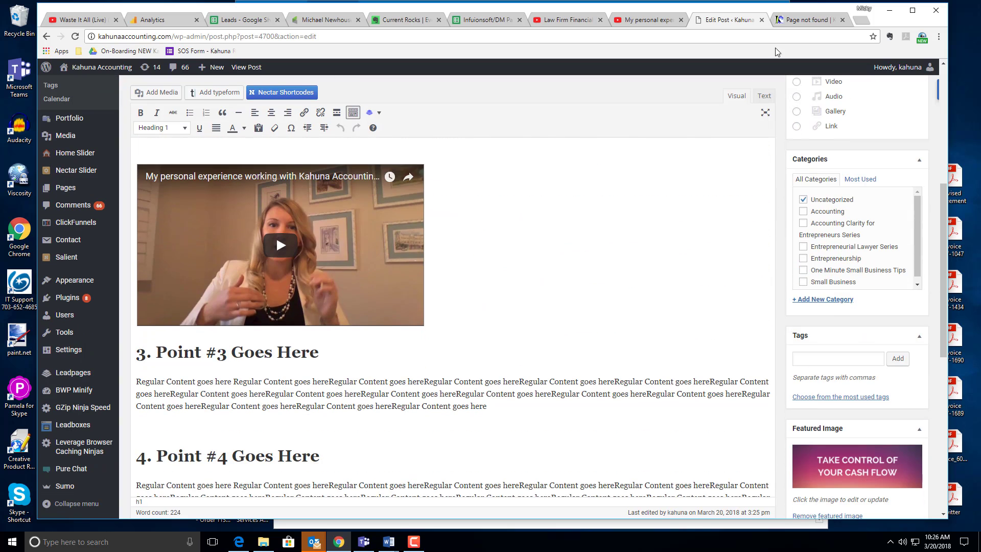
scroll(507, 328, "down", 3)
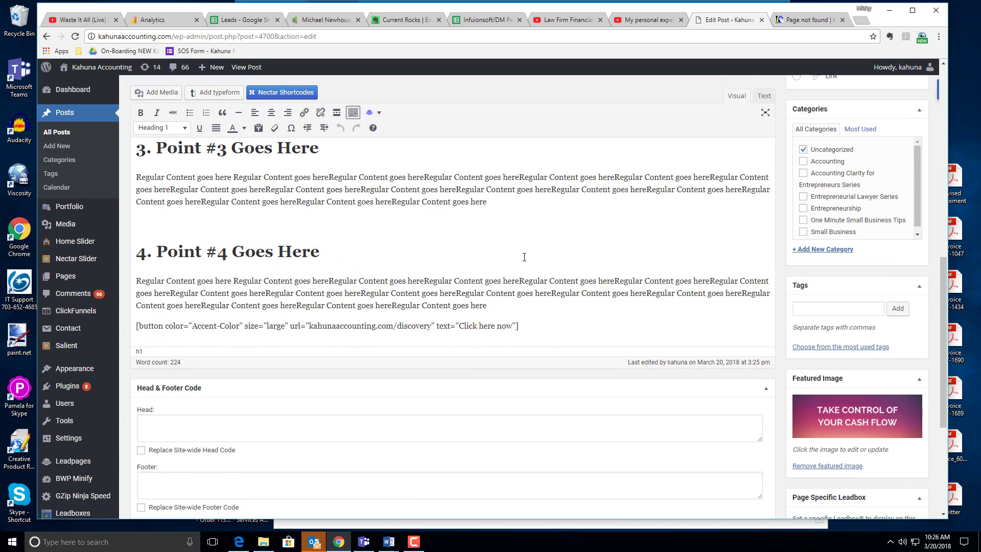
left_click(810, 20)
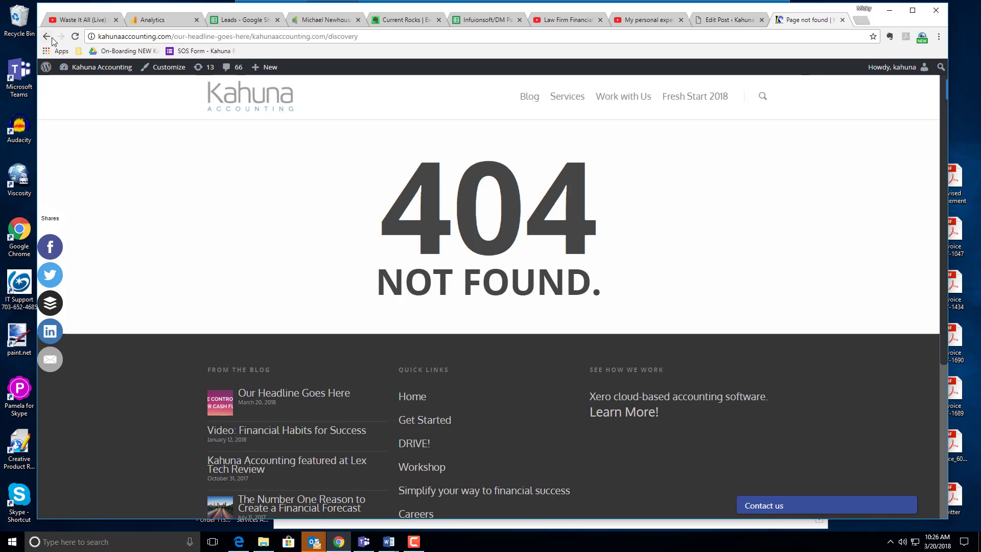
Preview the post again from the editor and examine its layout from the featured image through the video to the button.
left_click(722, 26)
scroll(868, 275, "up", 7)
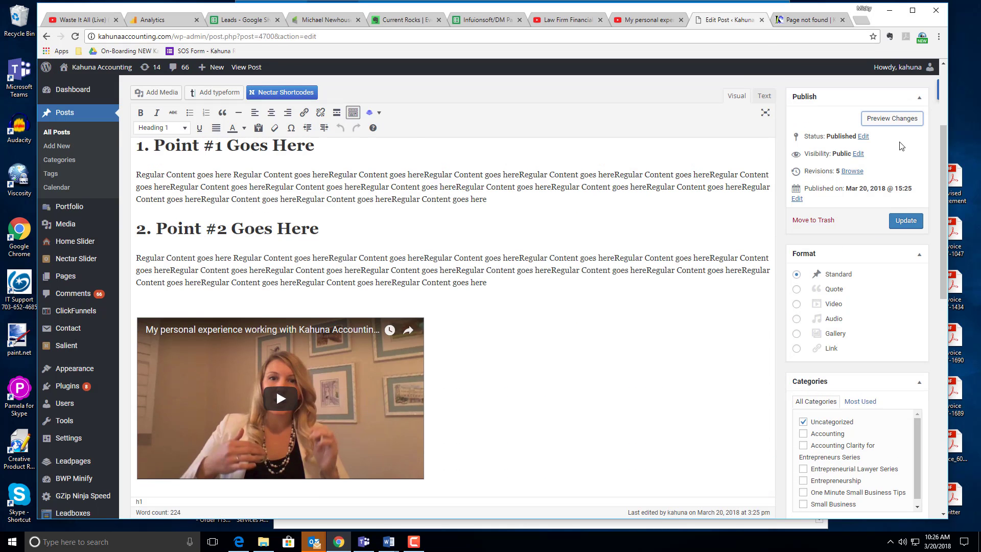
left_click(892, 119)
scroll(536, 328, "down", 1)
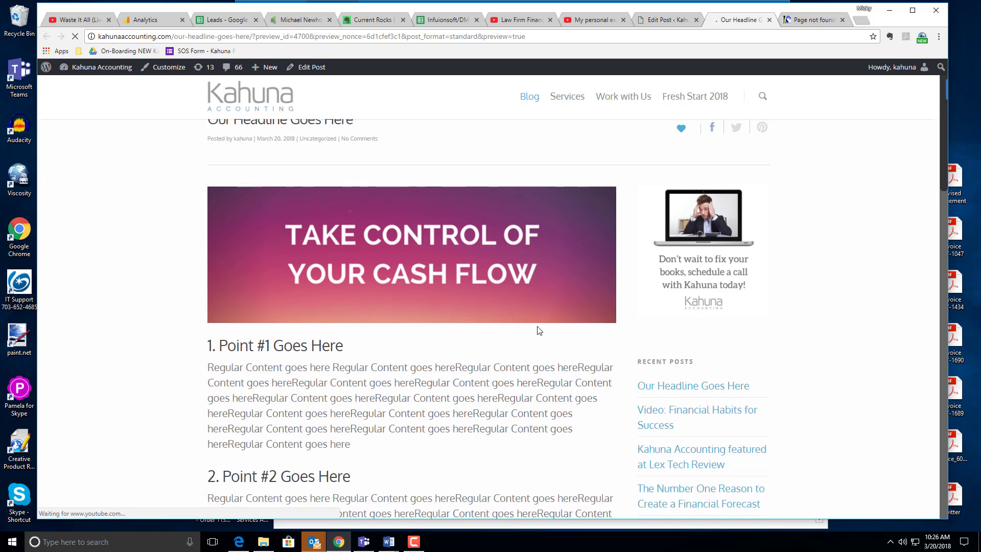
scroll(372, 228, "down", 7)
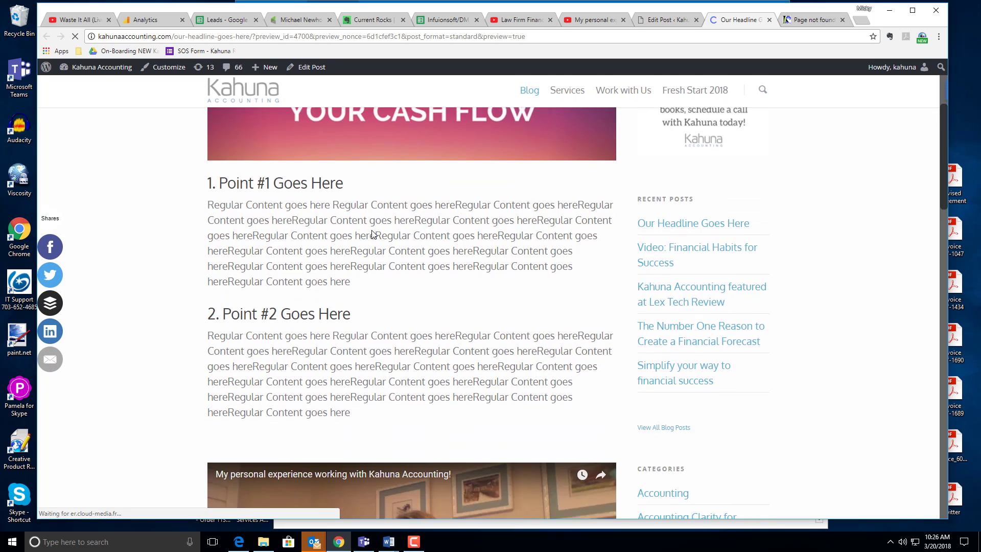
scroll(372, 231, "down", 3)
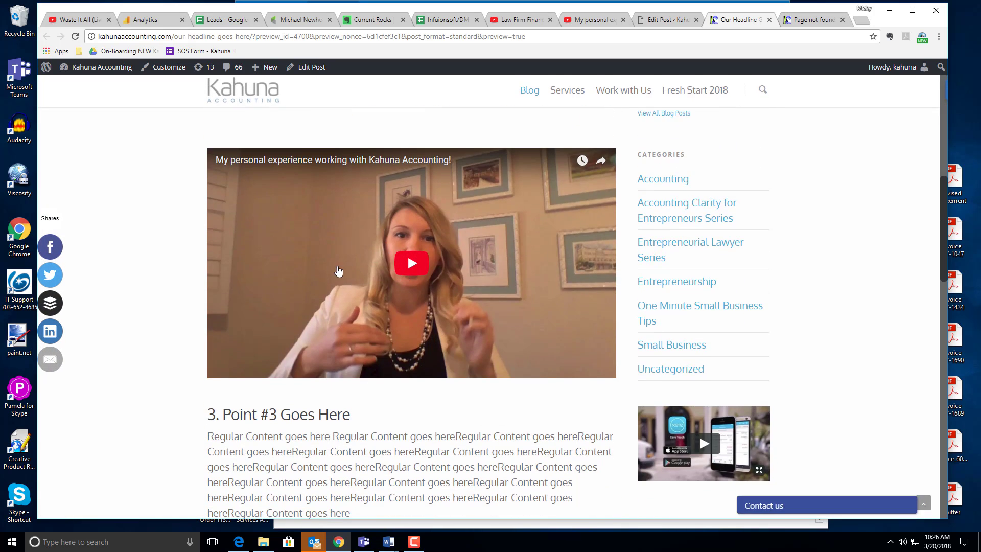
scroll(448, 369, "down", 8)
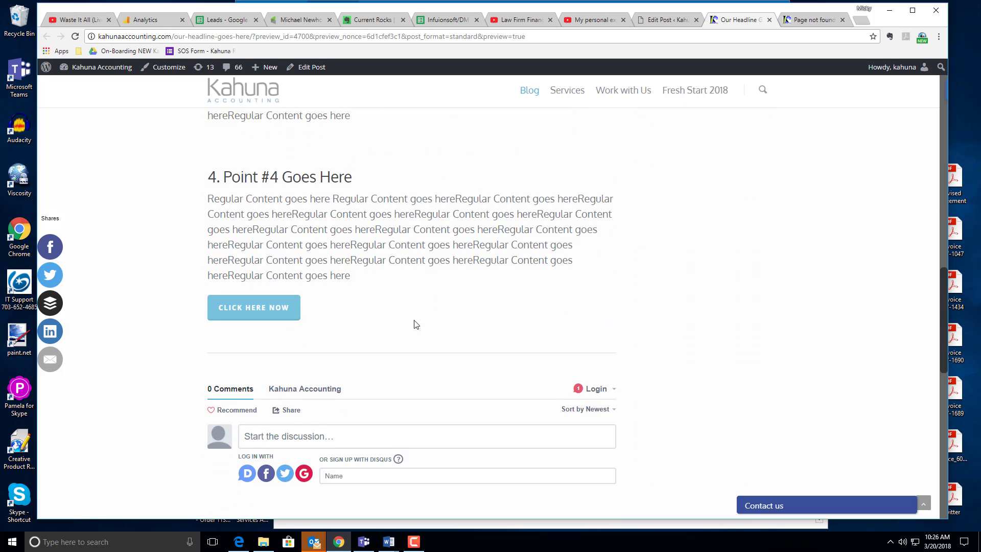
scroll(423, 320, "up", 2)
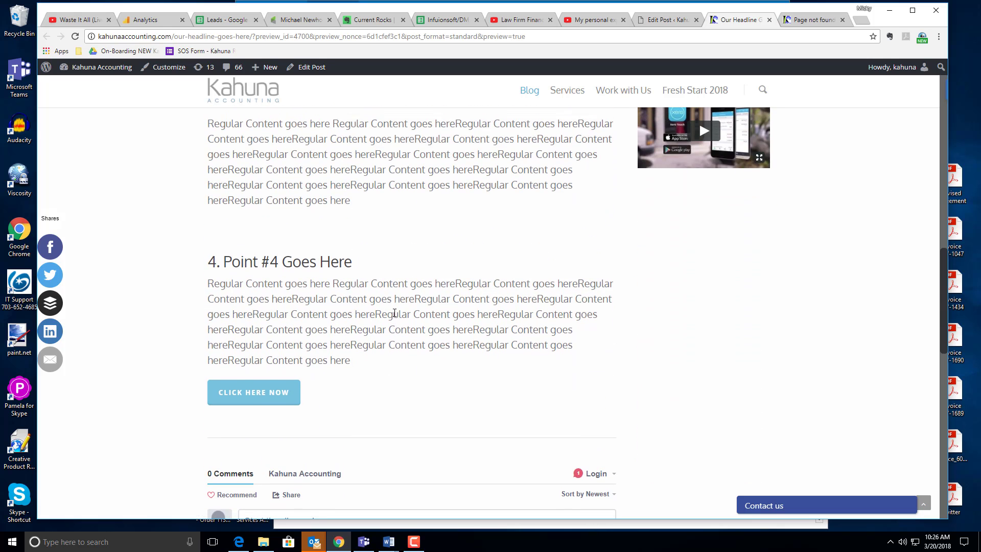
left_click(419, 541)
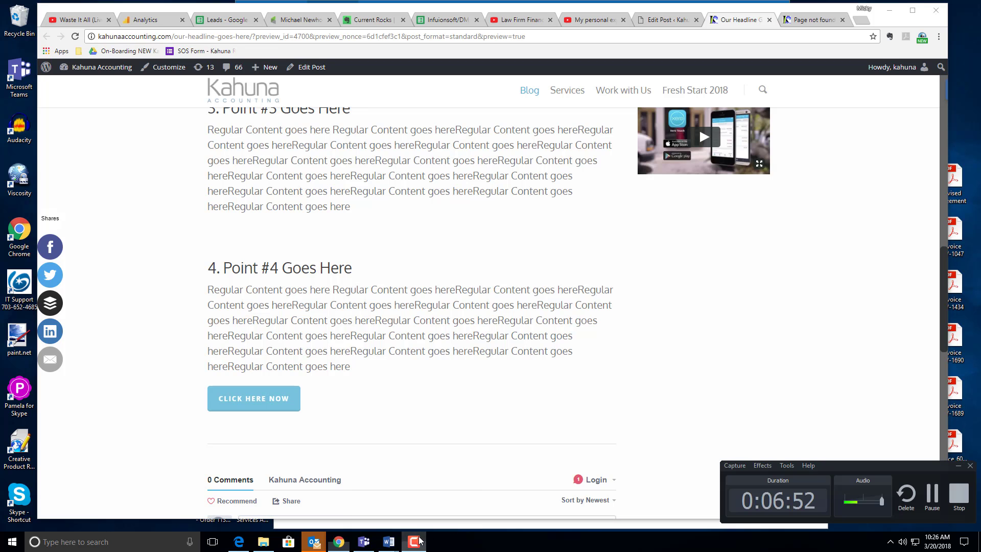